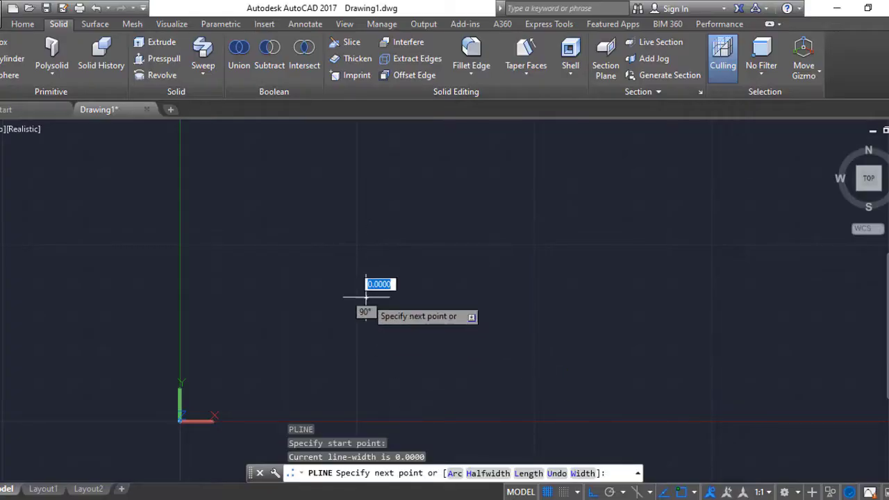
Finish the closed polyline outline with a 4-unit horizontal and 2-unit vertical side
type("4")
key("Return")
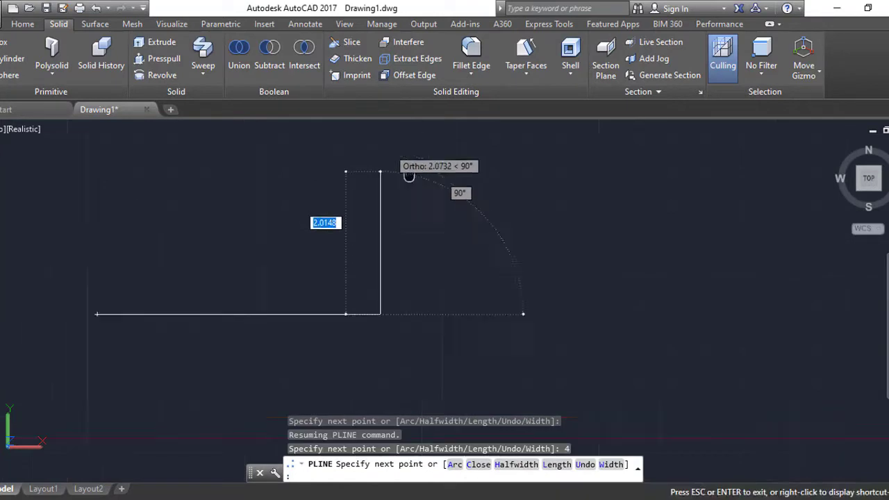
scroll(500, 224, "down", 1)
left_click(185, 362)
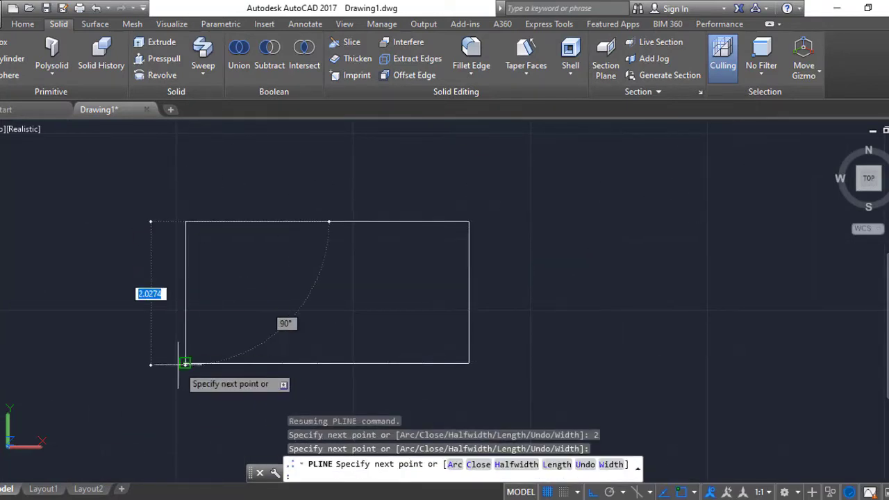
key("Escape")
Centre the 4 by 2 rectangle in the view and begin an offset copy
middle_click_drag(372, 319, 486, 316)
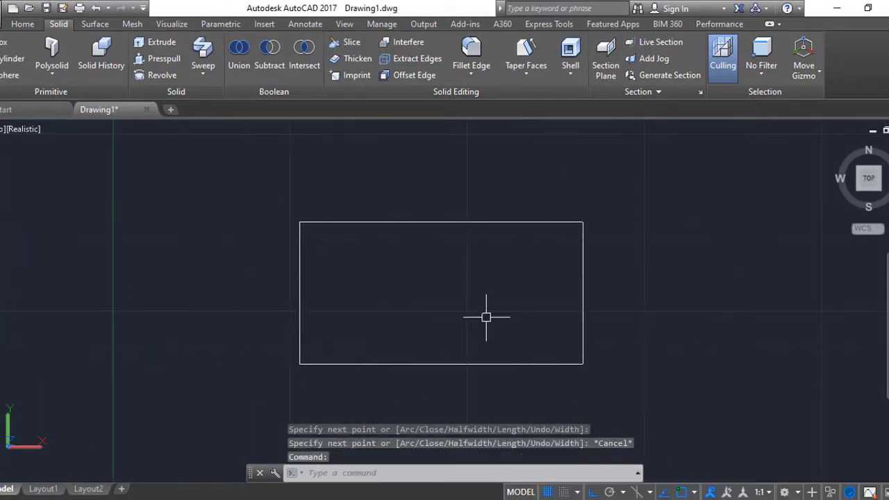
scroll(552, 244, "up", 2)
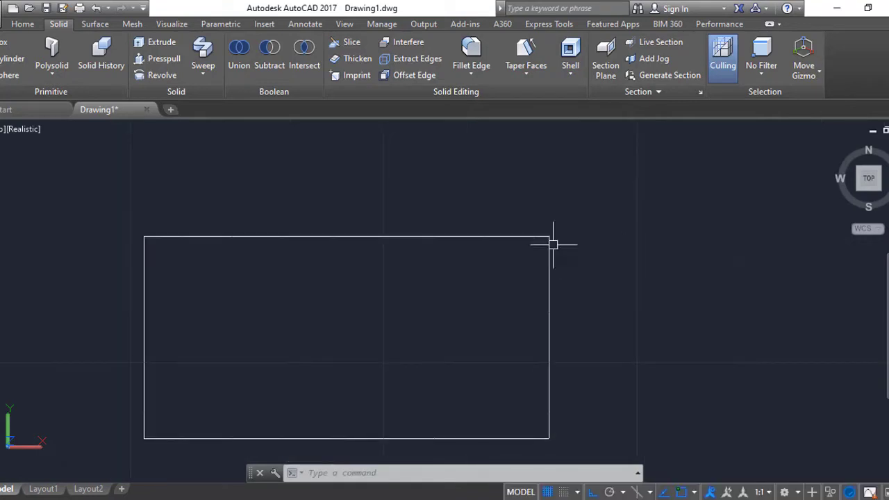
scroll(356, 229, "up", 2)
type("o")
key("Return")
Offset the rectangle 0.05 inward to create an inner copy
left_click(340, 241)
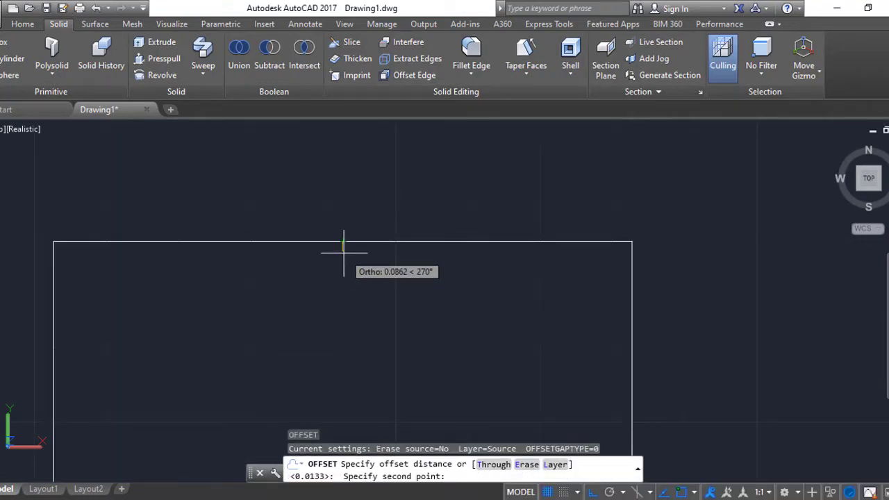
left_click(343, 252)
key("Escape")
key("Return")
type(".05")
key("Return")
left_click(370, 242)
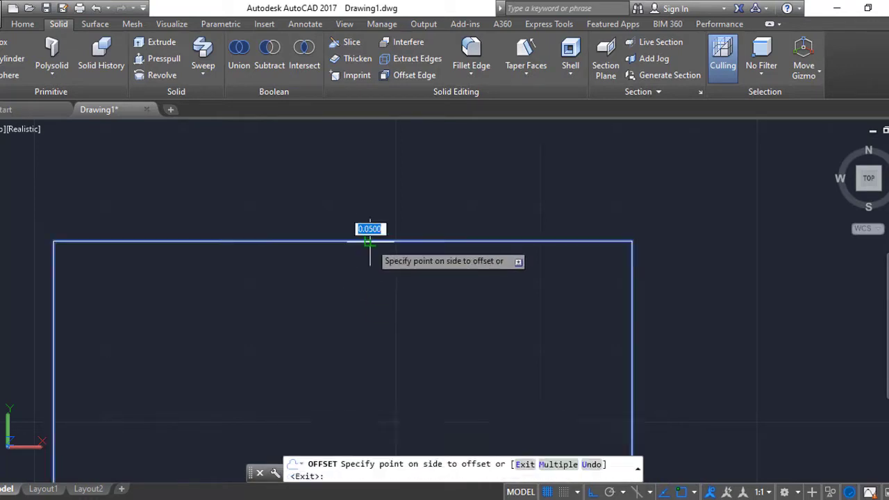
left_click(372, 278)
scroll(393, 302, "down", 3)
scroll(499, 273, "up", 2)
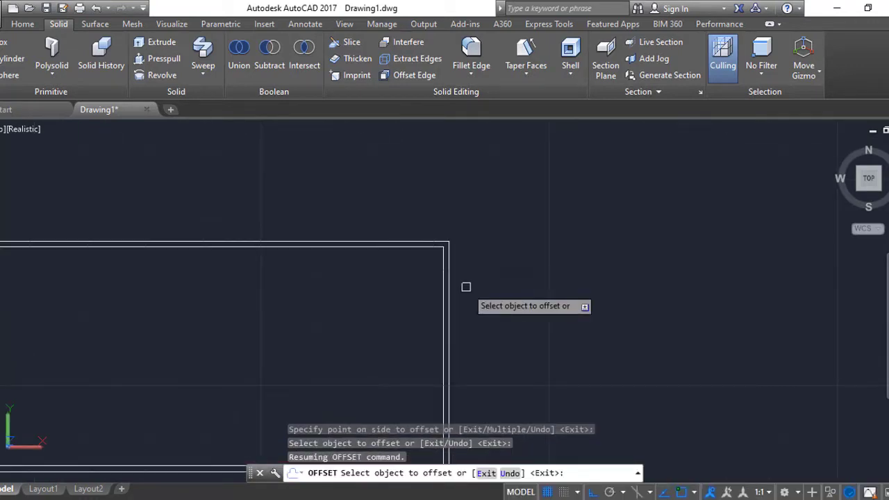
key("Escape")
Start FILLET and set the fillet radius to 0.05
type("f")
key("Return")
left_click(409, 246)
key("r")
key("Return")
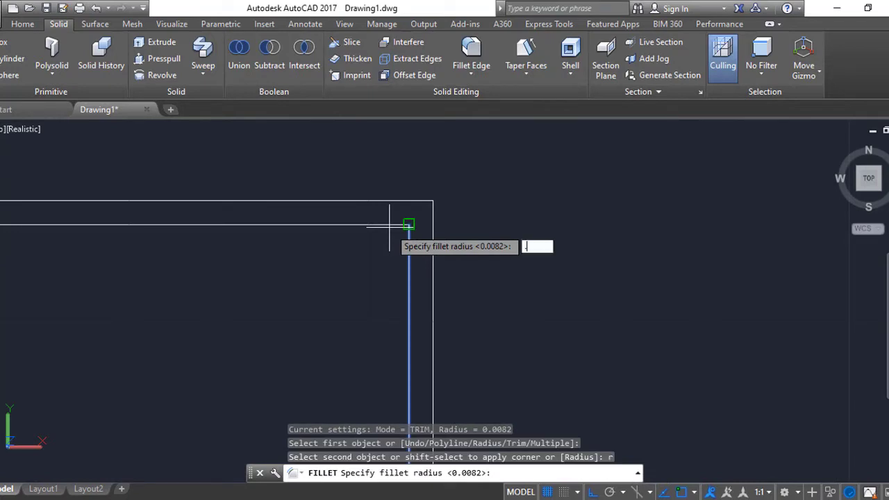
type("5")
key("Return")
key("r")
key("Return")
type(".05")
key("Return")
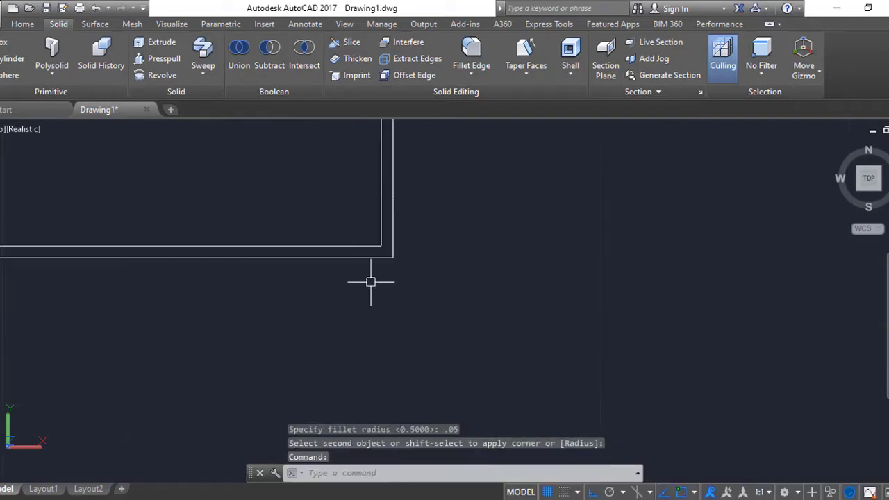
Round the inner rectangle's corners, including the top-left, with the 0.05 radius
left_click(375, 245)
key("Return")
scroll(266, 244, "down", 2)
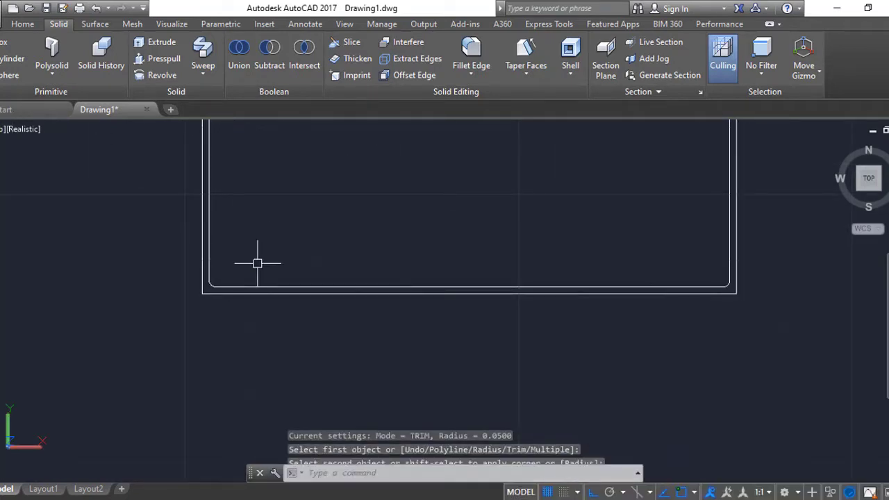
scroll(260, 236, "down", 2)
left_click(243, 209)
left_click(278, 196)
scroll(417, 264, "down", 1)
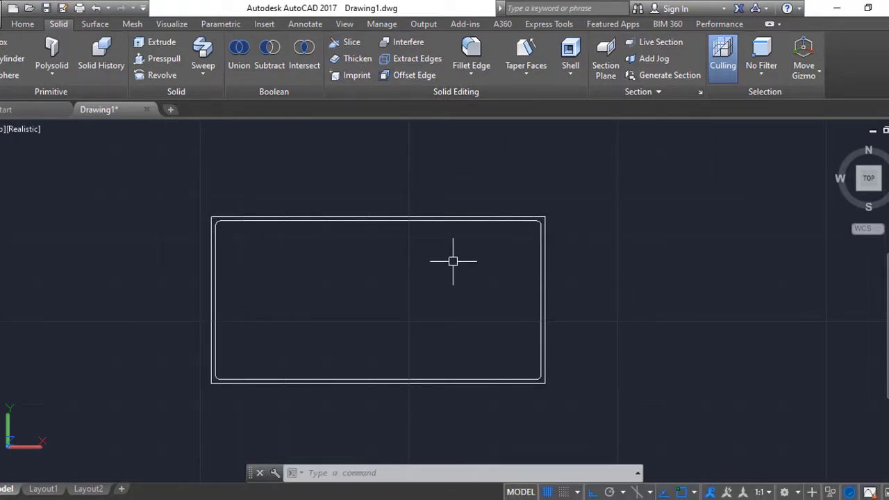
scroll(452, 261, "up", 2)
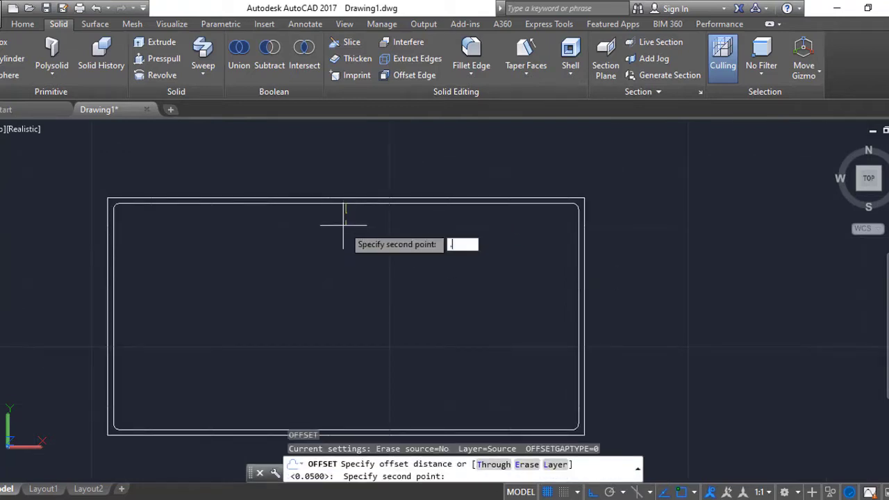
Offset the outline to add an inner basin rectangle, then offset that outward toward the rim
left_click(347, 202)
left_click(350, 256)
scroll(415, 280, "down", 1)
key("Escape")
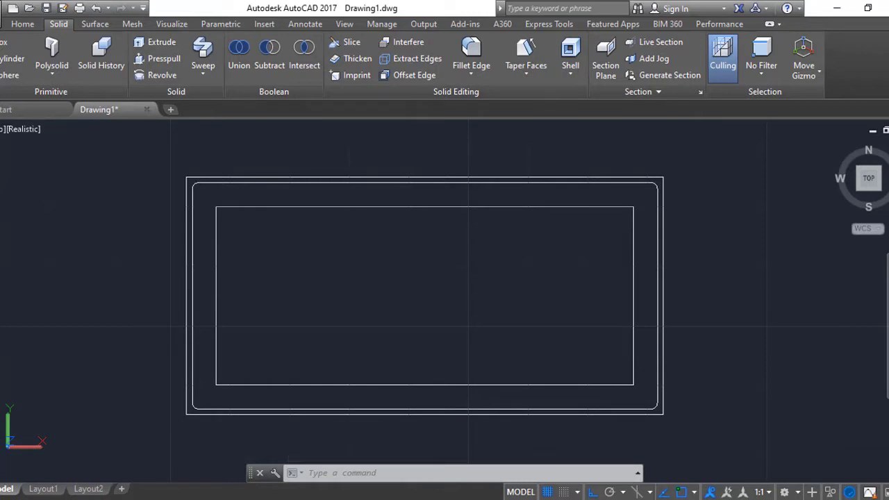
type("o")
key("Return")
left_click(447, 207)
left_click(445, 200)
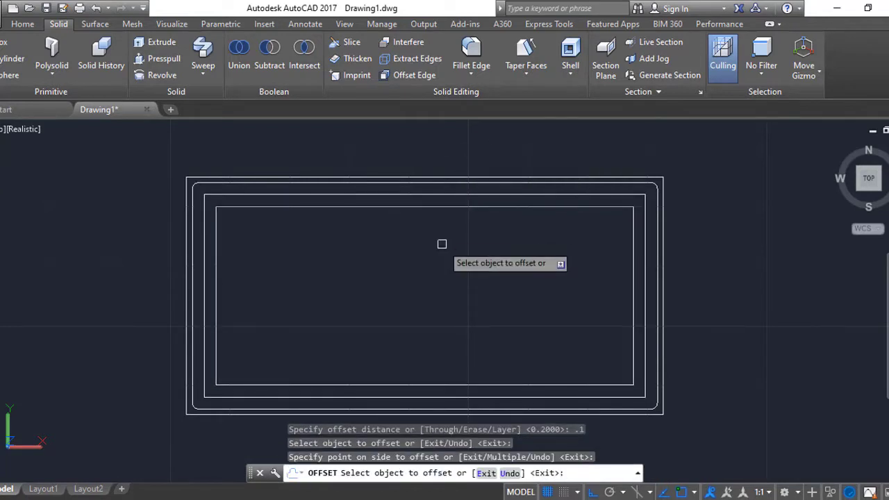
key("Escape")
scroll(231, 198, "up", 3)
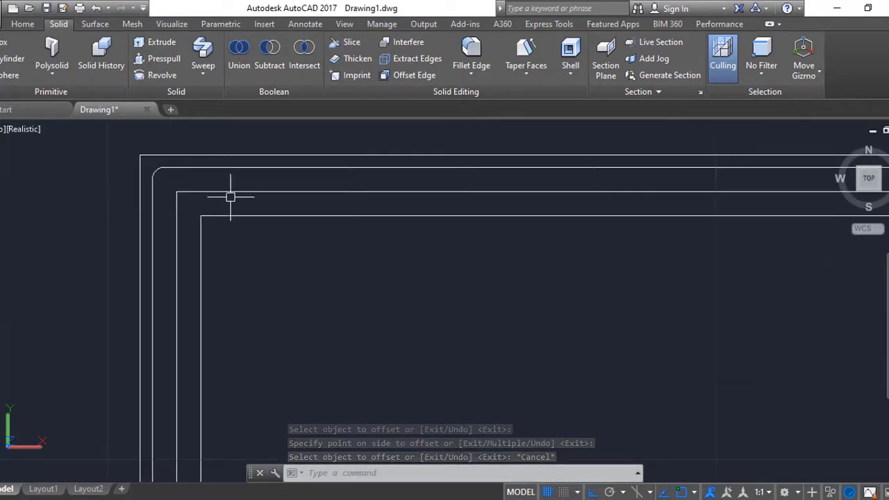
Make another offset copy of an outline, then erase the stray offset line
type("o")
key("Return")
left_click(250, 167)
left_click(294, 182)
key("Escape")
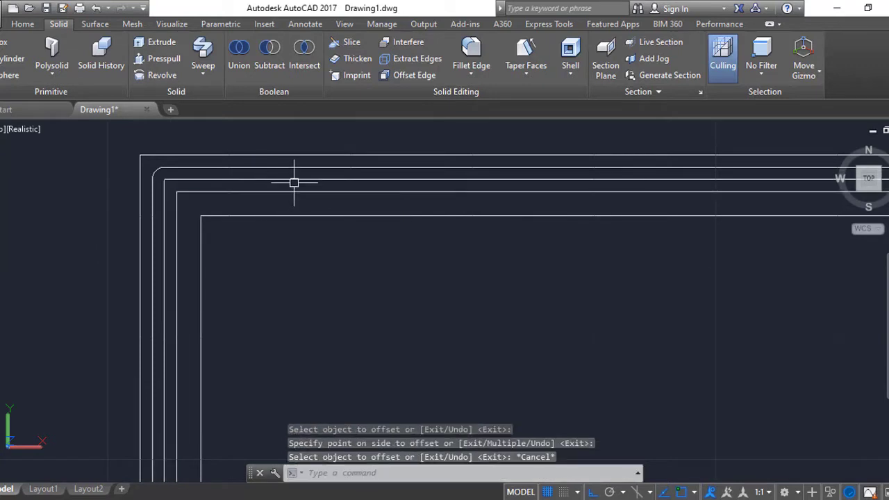
left_click(298, 193)
type("e")
key("Return")
scroll(334, 229, "down", 3)
scroll(373, 271, "down", 2)
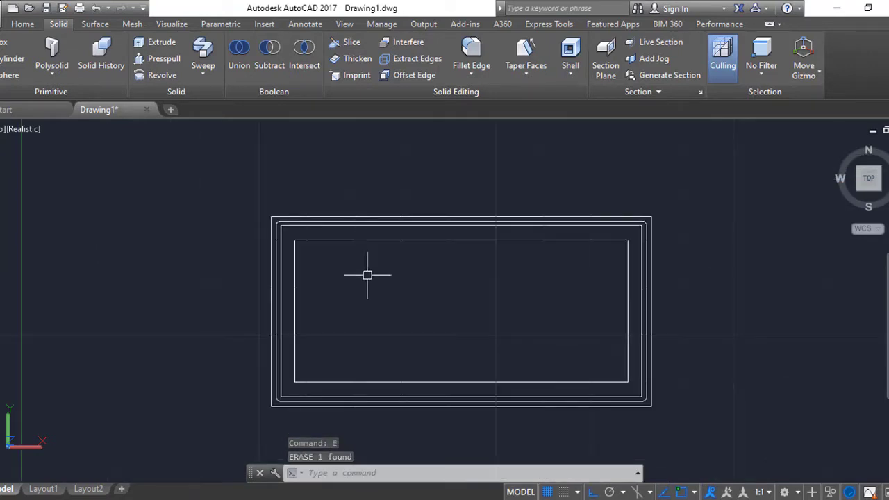
scroll(287, 292, "up", 2)
Offset the left-side line to place a parallel line beside it
type("o")
key("Return")
scroll(287, 291, "up", 3)
left_click(267, 291)
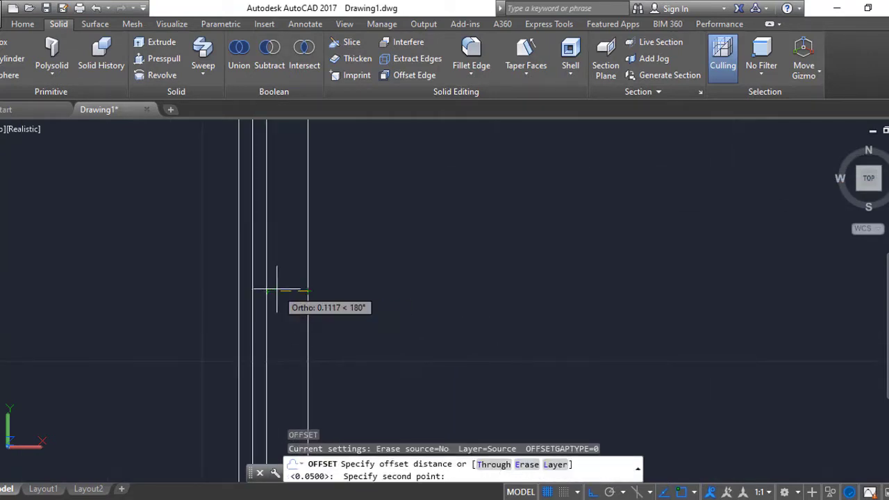
left_click(266, 300)
left_click(407, 303)
key("Escape")
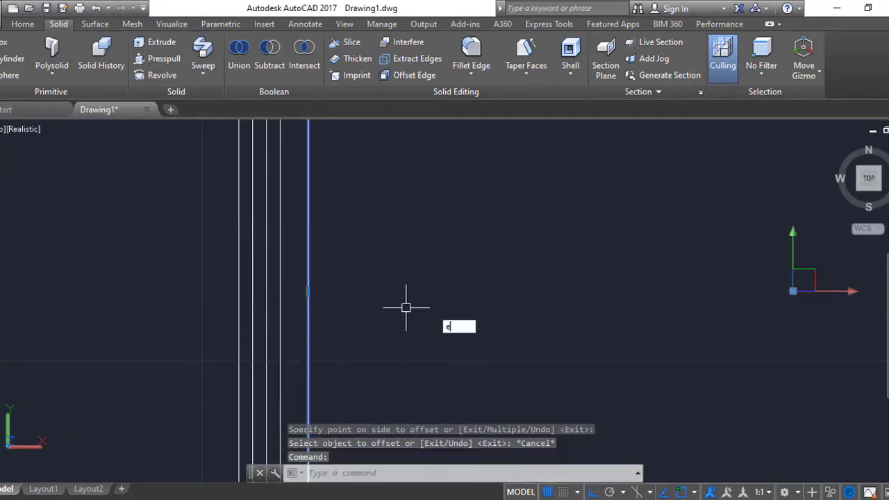
scroll(486, 295, "down", 4)
type("s")
key("Return")
Stretch the inner rectangle's right corner leftward to shorten it
scroll(648, 259, "up", 3)
left_click(644, 242)
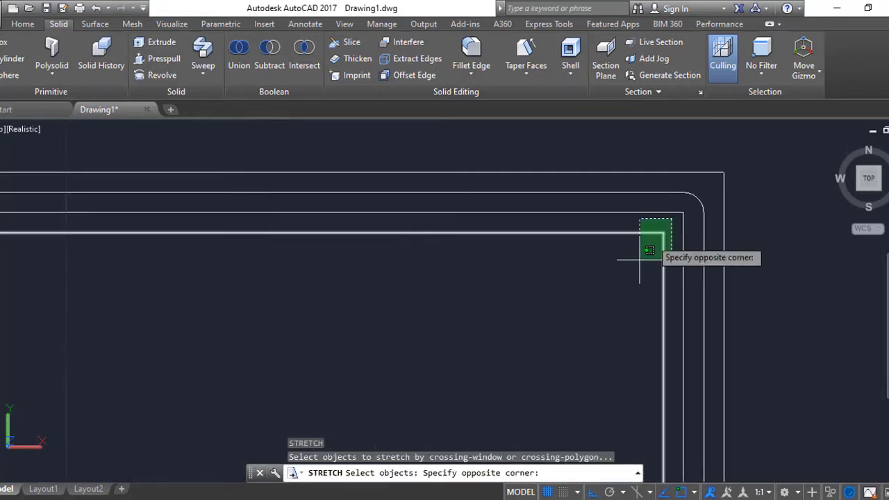
scroll(561, 382, "up", 2)
scroll(536, 337, "down", 2)
scroll(512, 243, "down", 2)
left_click(512, 243)
key("Return")
left_click(518, 226)
type("1")
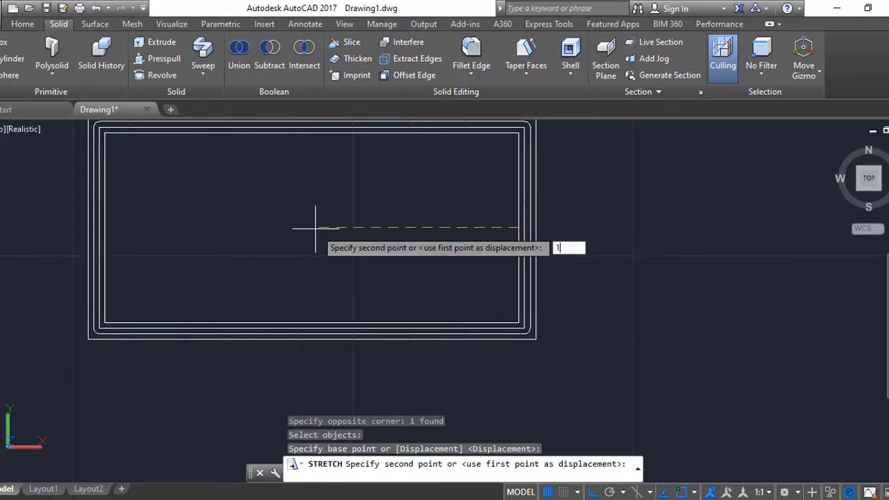
type(".5")
key("Return")
Fillet a corner of the shortened inner rectangle with a 0.3 radius
left_click(518, 230)
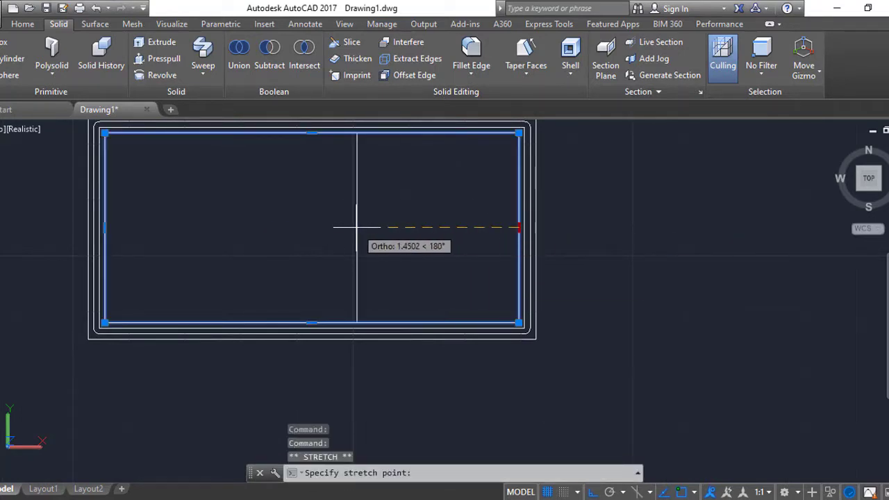
type("1.5")
key("Return")
type("f")
key("Return")
left_click(416, 177)
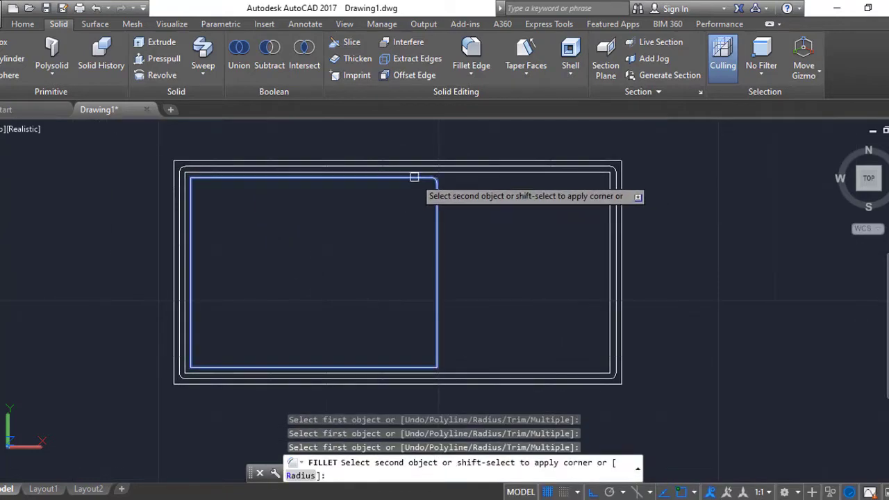
type("r")
key("Return")
type(".3")
key("Return")
left_click(413, 178)
key("Return")
Round the inner shape's remaining corners, including bottom-right and bottom-left, at 0.3 radius
scroll(178, 182, "up", 3)
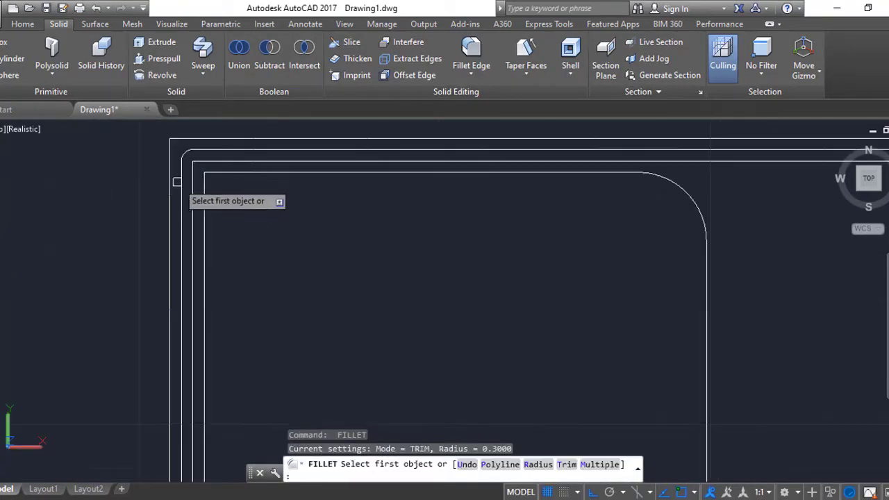
left_click(224, 177)
key("Escape")
key("Return")
scroll(420, 329, "up", 1)
left_click(368, 284)
left_click(377, 201)
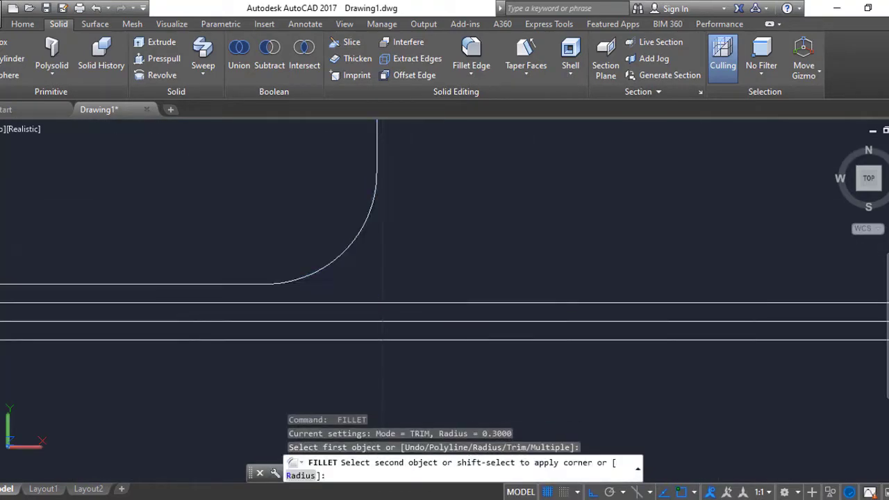
key("Return")
scroll(334, 295, "down", 2)
left_click(334, 295)
scroll(335, 295, "down", 1)
left_click(246, 192)
scroll(409, 324, "down", 1)
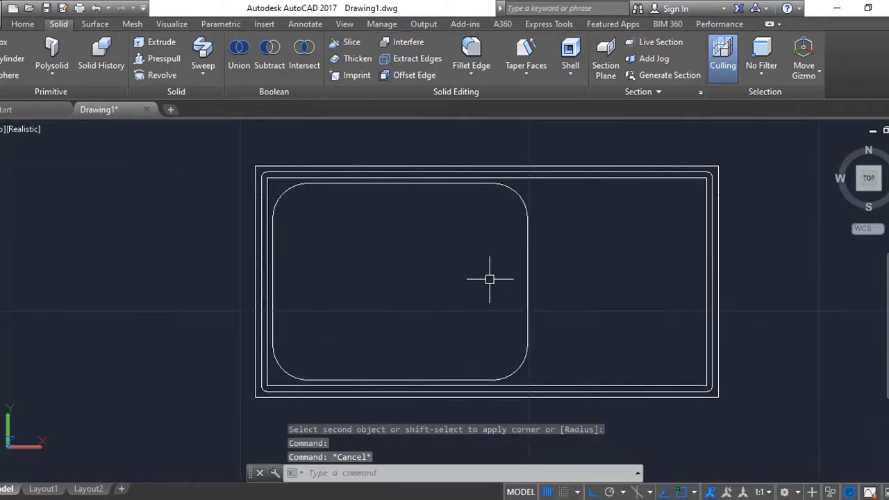
Offset the rounded basin outline 0.1 inward
type("o")
key("Return")
left_click(528, 283)
type(".1")
key("Return")
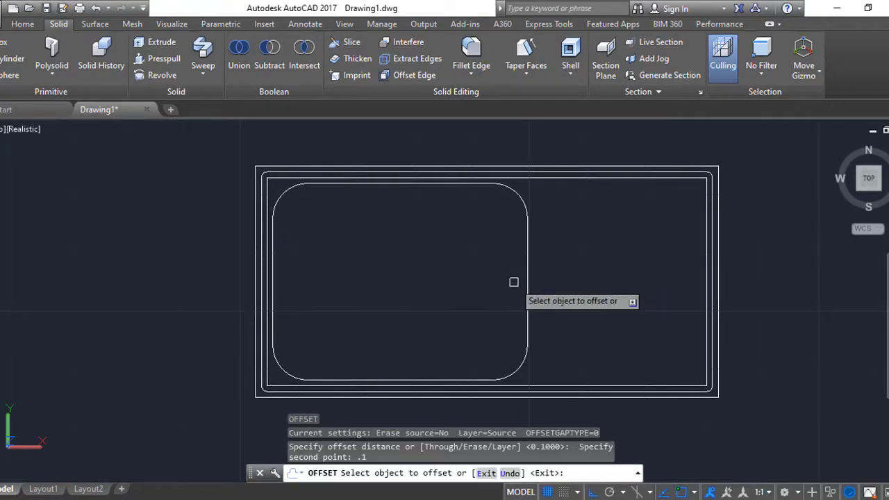
left_click(525, 282)
left_click(441, 293)
middle_click_drag(565, 320, 493, 319)
key("Escape")
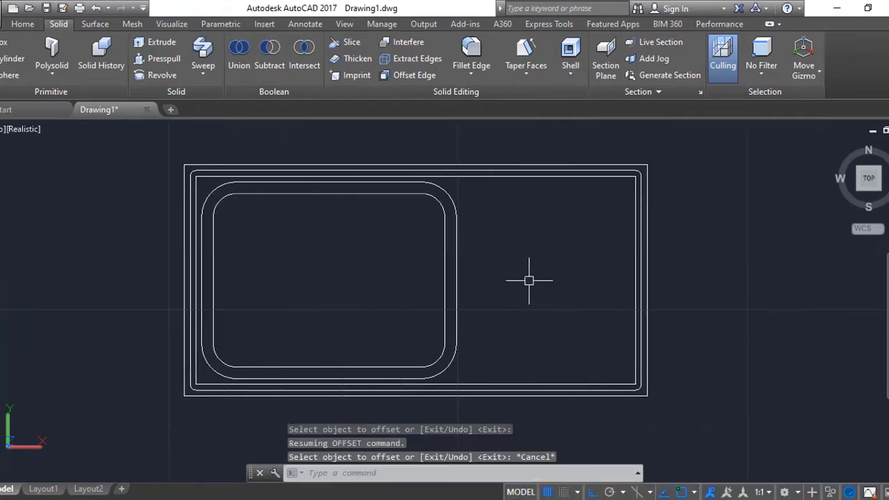
Start a slot rectangle with its first corner at the basin edge
type("rec")
key("Return")
left_click(456, 281)
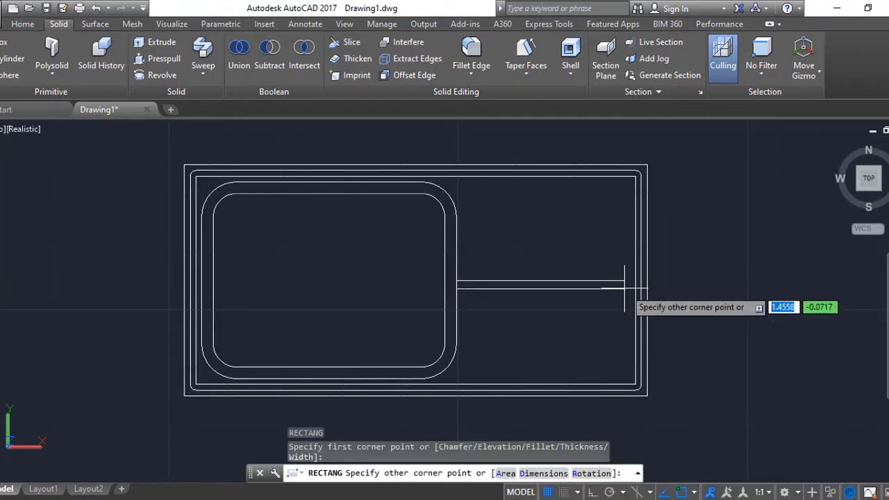
Finish the thin groove slot and copy it at 0.2 and 0.4 distances across the drainboard
scroll(624, 285, "up", 2)
left_click(610, 283)
type("co")
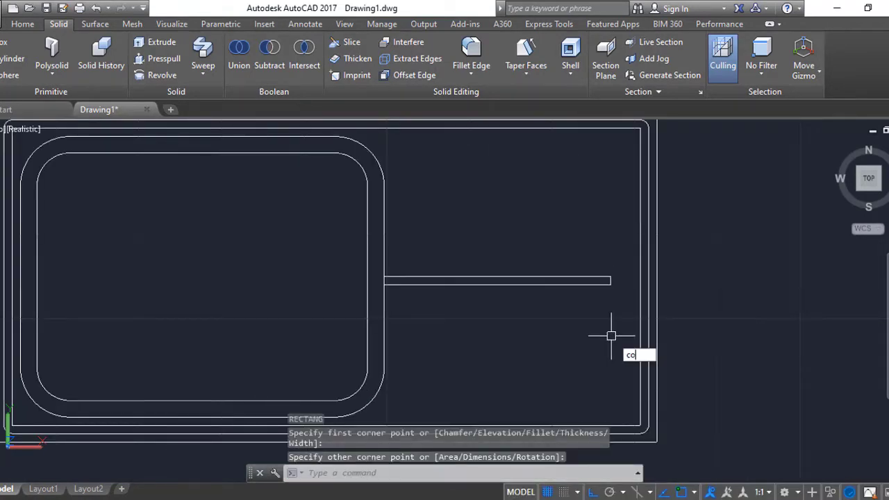
key("Return")
left_click(597, 285)
key("Return")
left_click(793, 375)
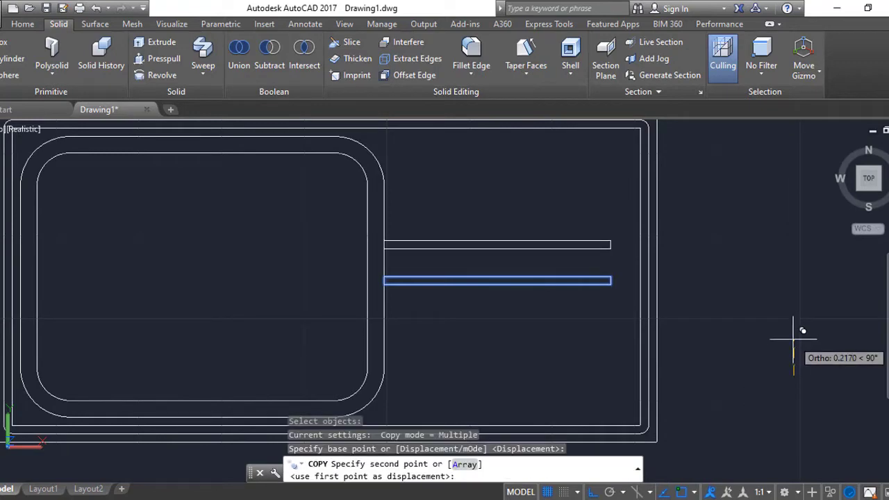
type(".2")
key("Return")
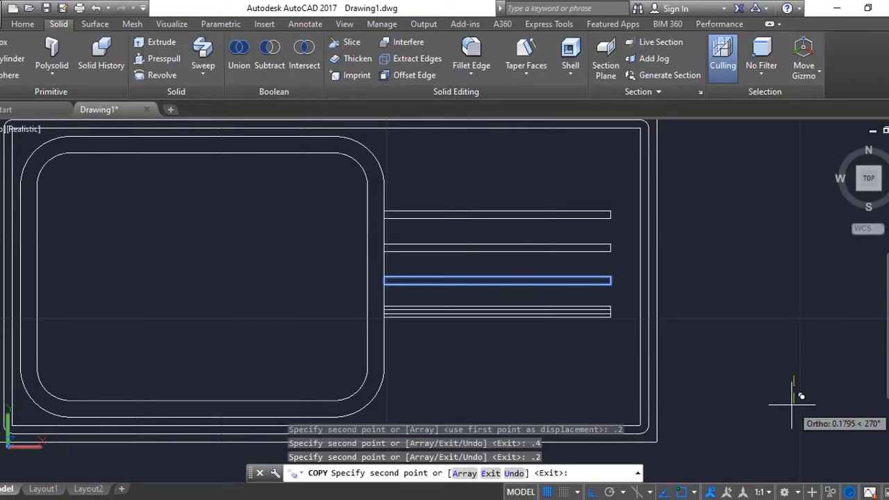
type(".4")
key("Return")
key("Escape")
scroll(773, 306, "down", 2)
Move the inner rounded basin outline 0.8 down along -Z, orbiting to judge it
middle_click_drag(687, 306, 699, 274, "shift")
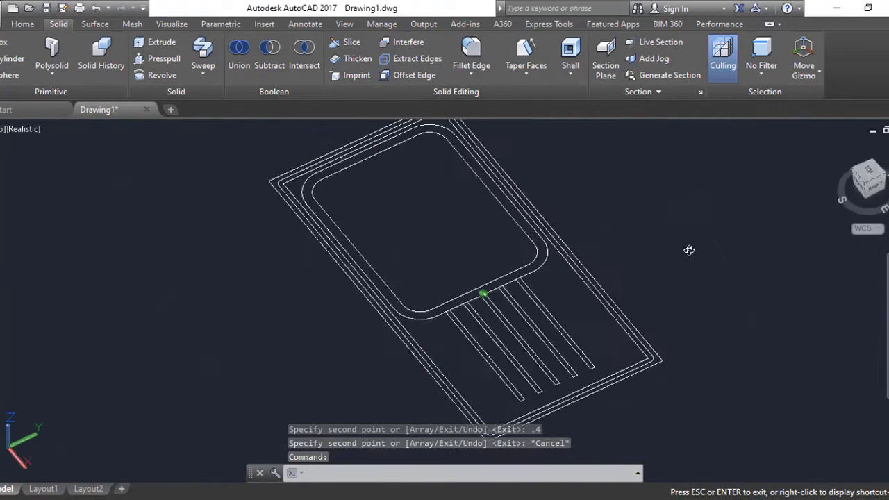
type("M")
key("Return")
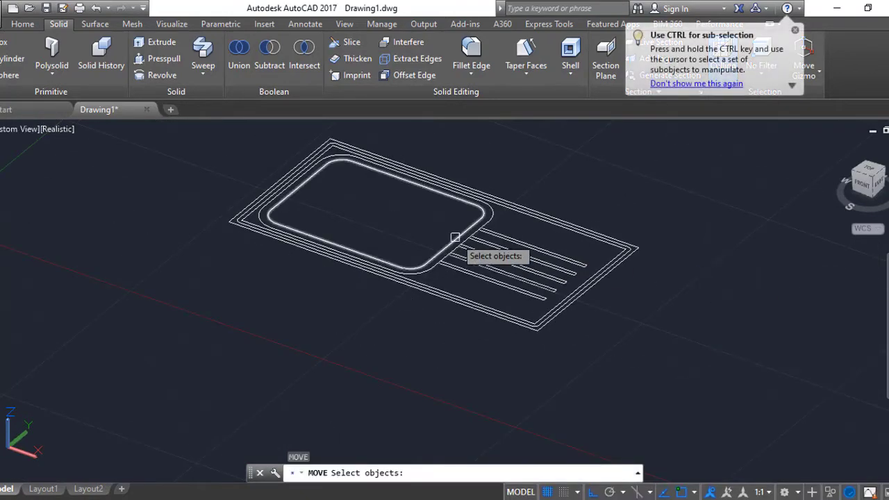
left_click(460, 242)
key("Return")
left_click(722, 229)
mouse_move(460, 243)
middle_mouse_down("shift")
mouse_move(722, 229)
mouse_move(477, 254)
mouse_move(458, 312)
middle_mouse_up("shift")
key("Escape")
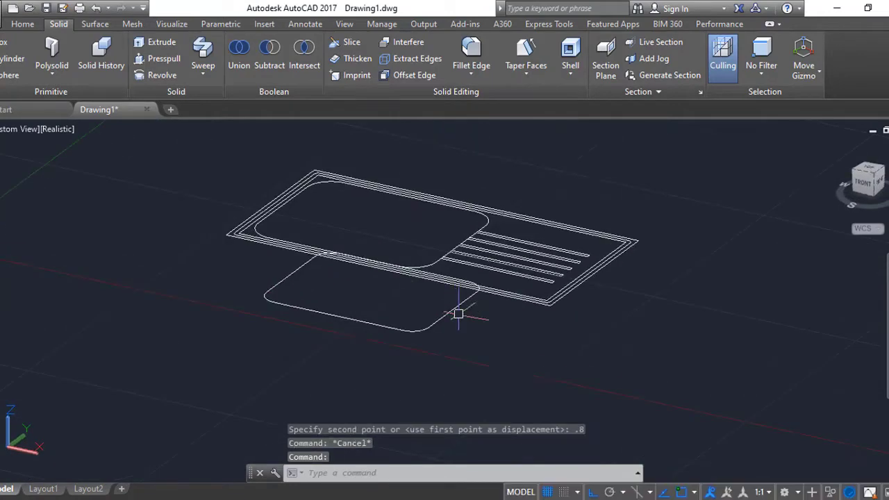
Move the lowered basin outline a further 0.2 down along -Z
key("Return")
left_click(453, 325)
key("Return")
left_click(693, 180)
key("Escape")
scroll(698, 236, "up", 2)
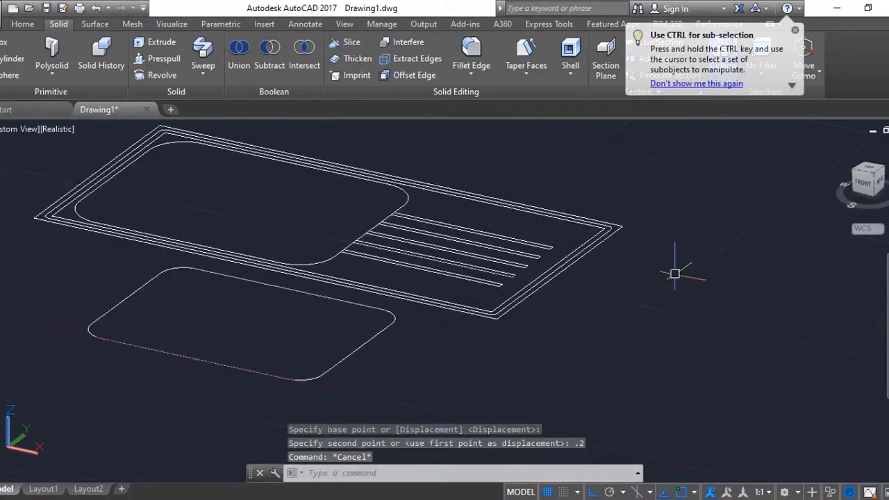
Orbit and zoom around the drainboard corner, abandoning trial COPY and MOVE commands
type("co")
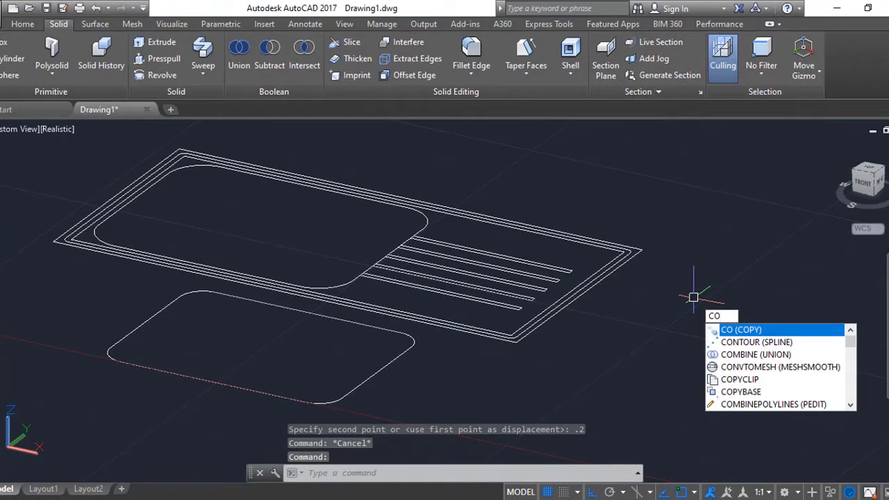
key("Escape")
scroll(624, 264, "up", 2)
middle_click_drag(645, 286, 653, 286, "shift")
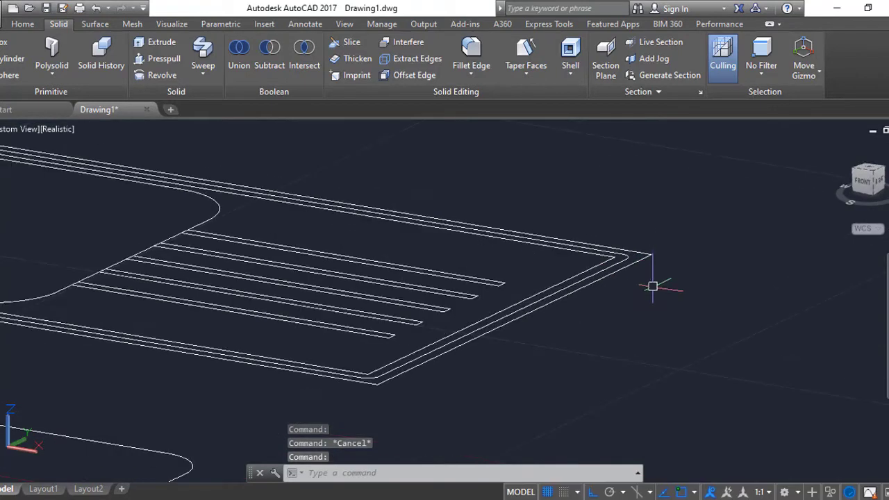
type("m")
key("Return")
key("Escape")
scroll(468, 222, "down", 2)
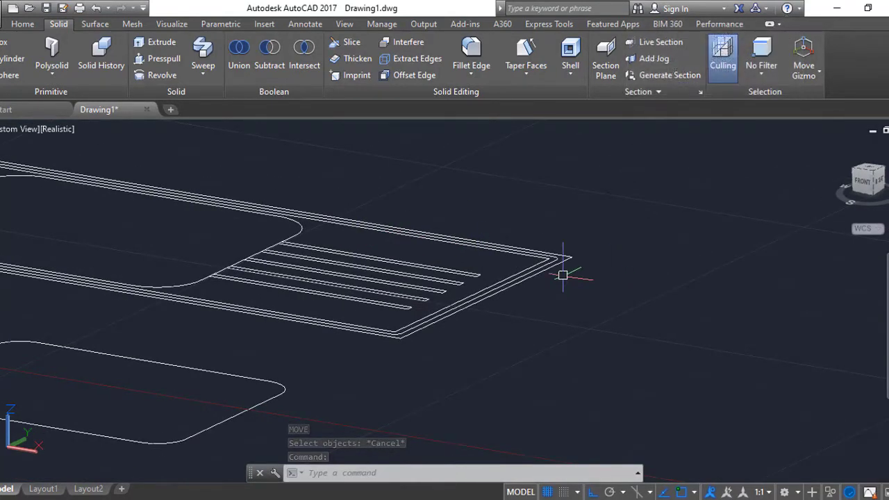
scroll(562, 275, "up", 1)
scroll(571, 288, "up", 1)
scroll(581, 298, "down", 1)
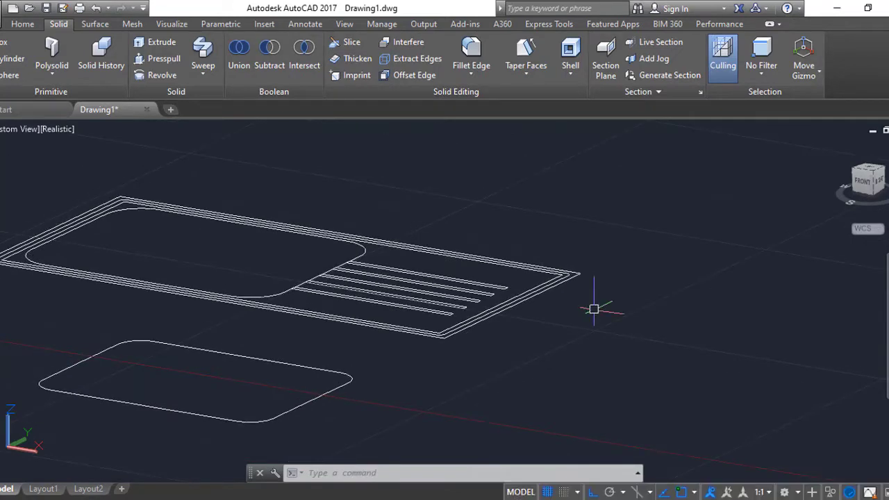
Copy the rim rectangles and groove slots with a crossing window, 2.5 units over
type("co")
key("Return")
left_click(597, 360)
left_click(513, 213)
key("Return")
left_click(580, 390)
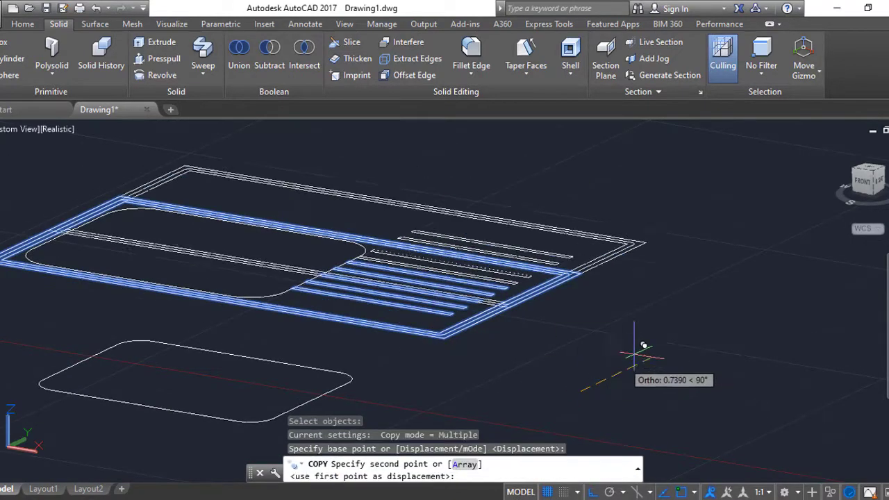
type("2.5")
key("Return")
key("Escape")
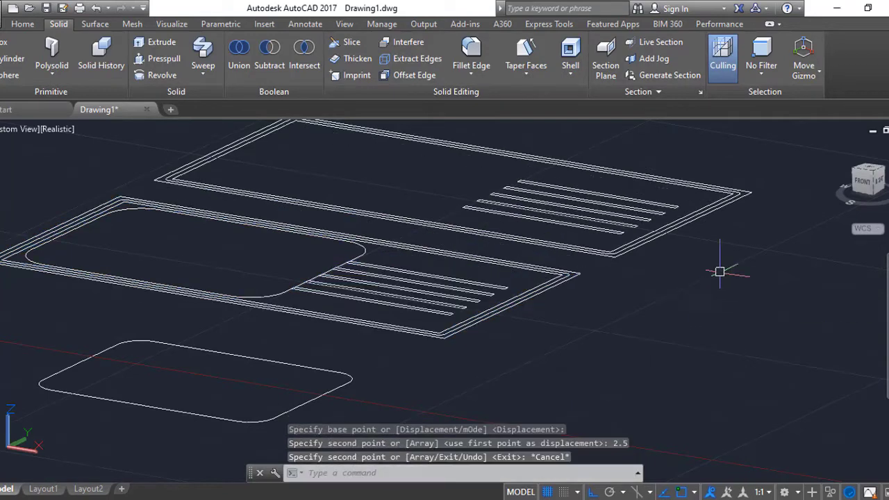
scroll(624, 325, "up", 1)
scroll(646, 312, "up", 1)
scroll(676, 299, "up", 1)
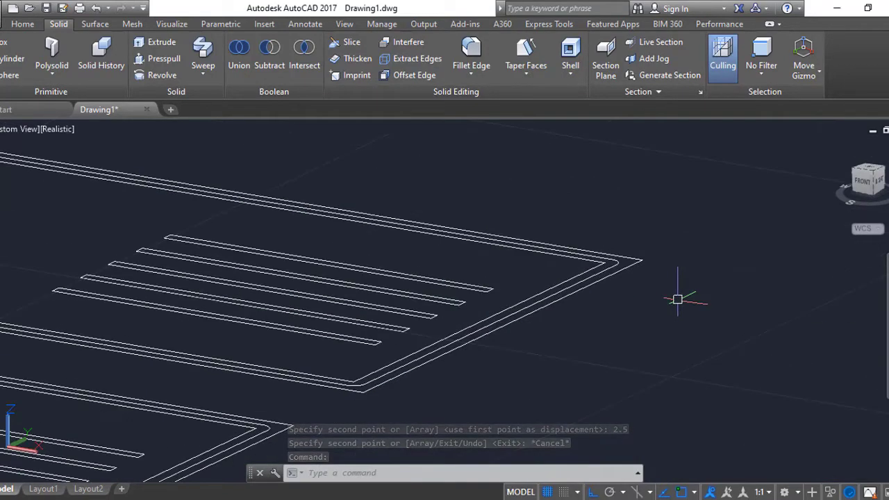
Start EXTRUDE on the copy, selecting its outer and inner rim outlines
type("ext")
key("Return")
left_click(626, 261)
left_click(618, 264)
scroll(561, 269, "up", 1)
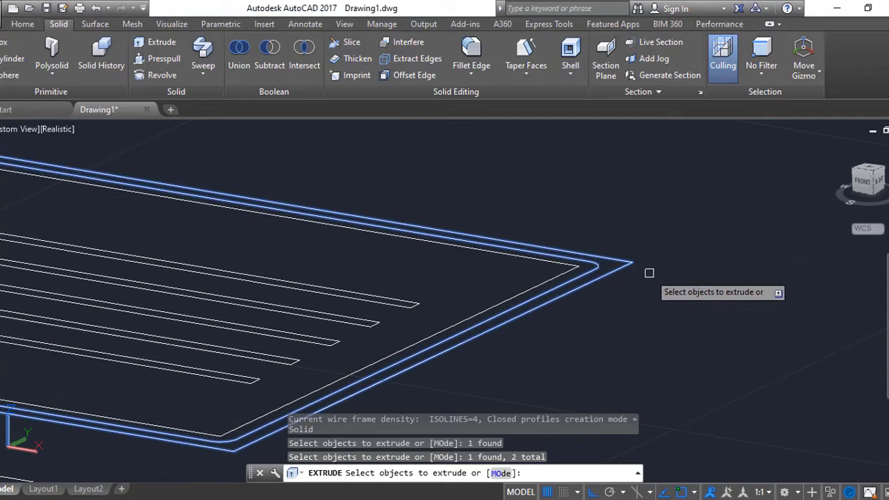
Restart EXTRUDE and reselect the outer and inner rim outlines of the copy
key("Escape")
type("ext")
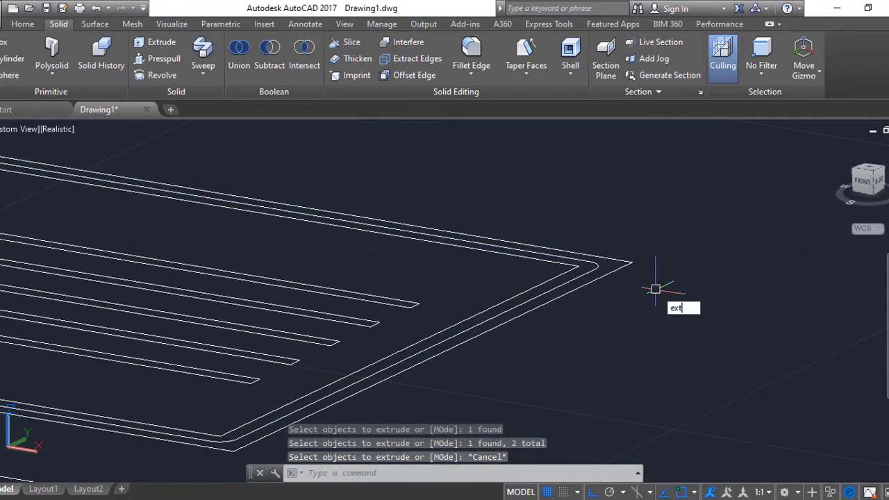
key("Escape")
scroll(656, 290, "down", 1)
type("ext")
key("Return")
scroll(594, 274, "up", 1)
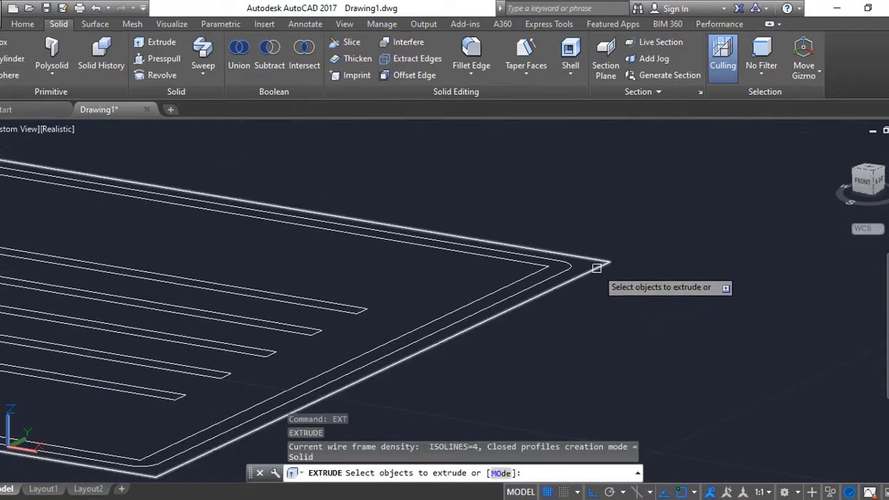
left_click(596, 267)
left_click(568, 266)
key("Return")
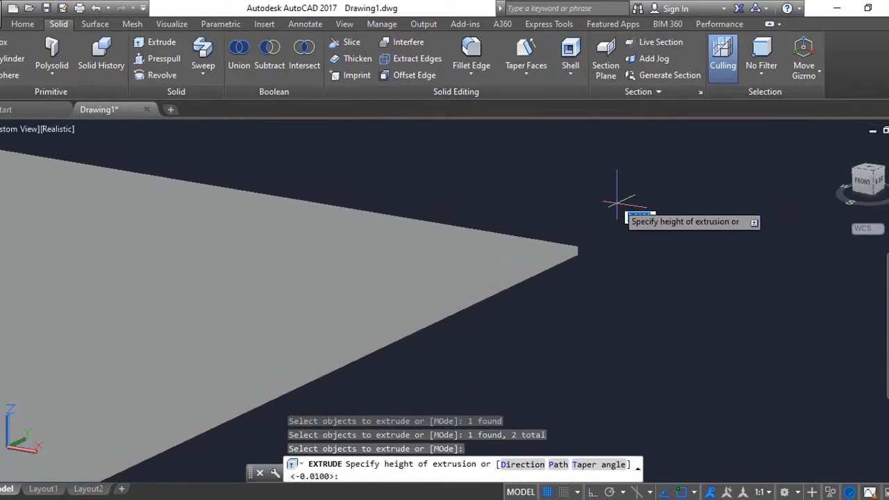
key("Escape")
Extrude the outer and inner rim rectangles 0.03 high
key("Return")
left_click(606, 242)
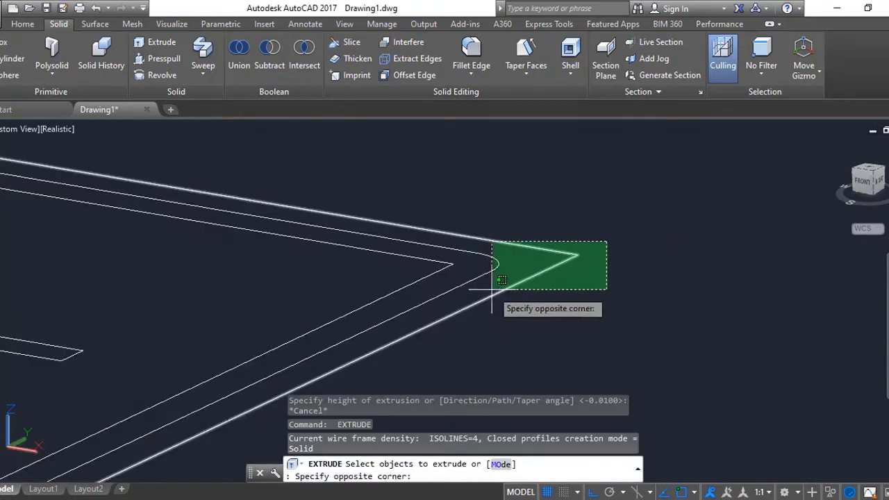
left_click(491, 288)
key("Return")
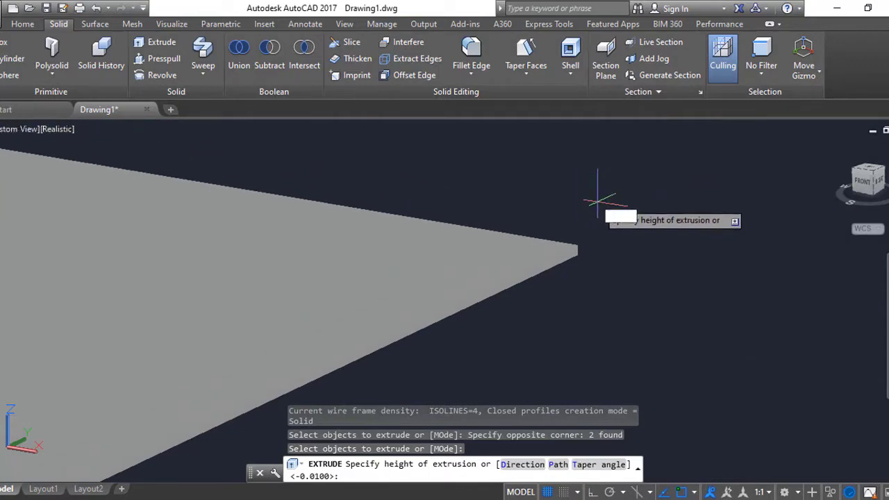
key("Escape")
scroll(495, 307, "down", 3)
mouse_move(496, 307)
middle_mouse_down()
mouse_move(639, 293)
mouse_move(553, 365)
middle_mouse_up()
key("Return")
left_click(540, 277)
left_click(543, 275)
key("Return")
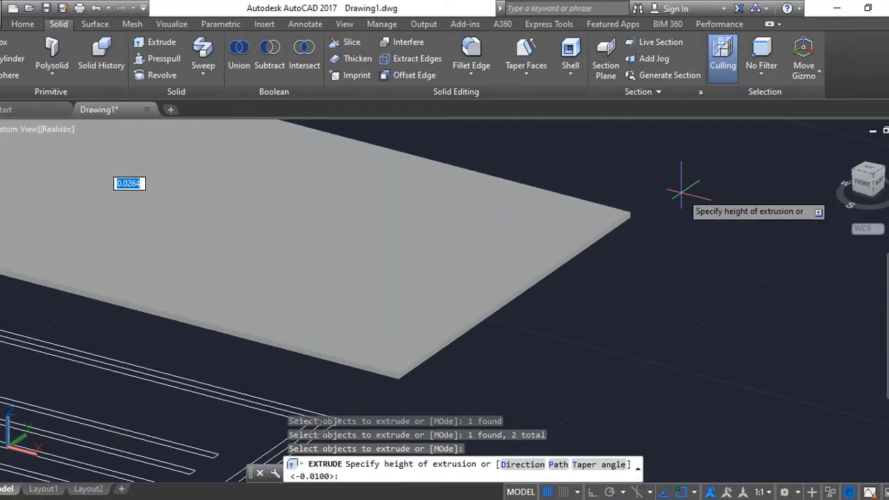
key("Return")
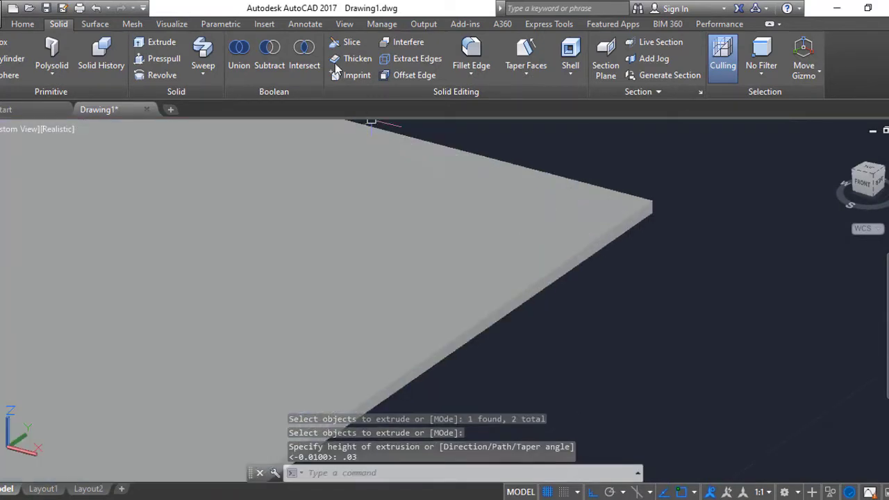
Subtract the inner rim solid from the outer one, leaving a thin frame
left_click(269, 66)
left_click(656, 197)
key("Return")
left_click(560, 205)
key("Return")
scroll(651, 283, "down", 3)
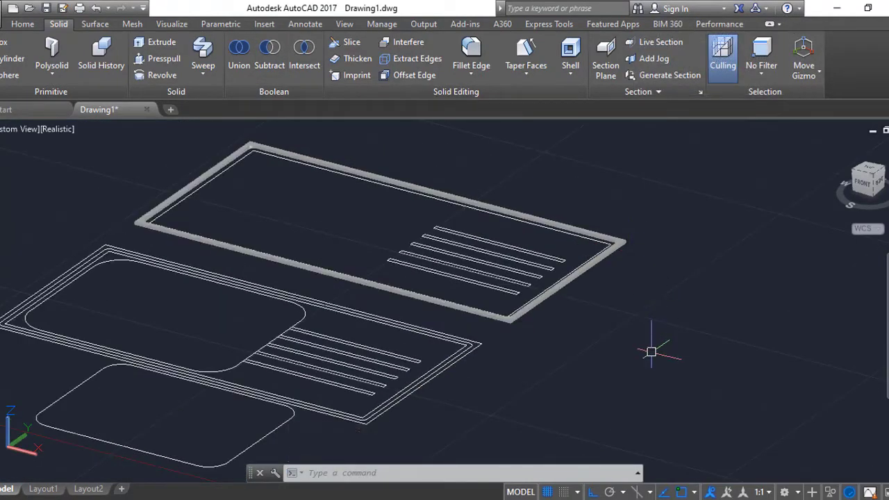
scroll(512, 324, "down", 2)
Abandon extruding the lower basin profile and switch the display to 2D Wireframe
type("ext")
key("Return")
left_click(491, 321)
key("Return")
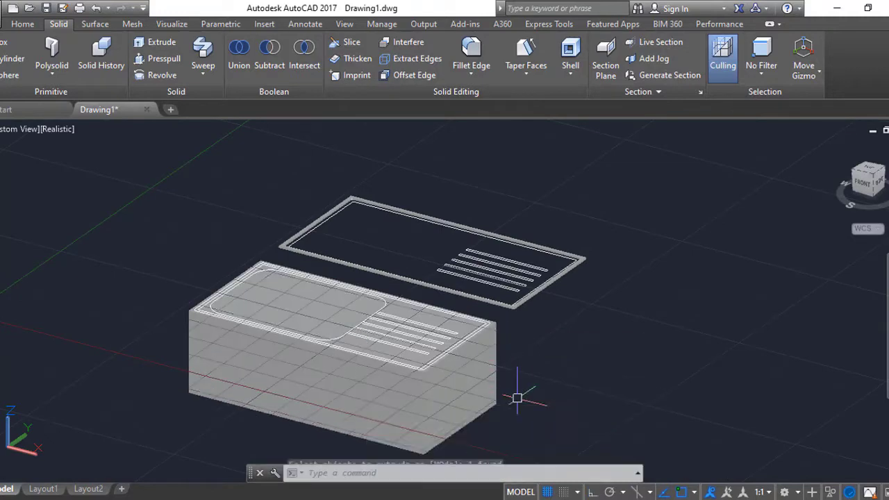
left_click(57, 129)
left_click(76, 146)
Loft a basin solid between the lower and upper rounded profiles, cross sections only
left_click(23, 24)
left_click(20, 55)
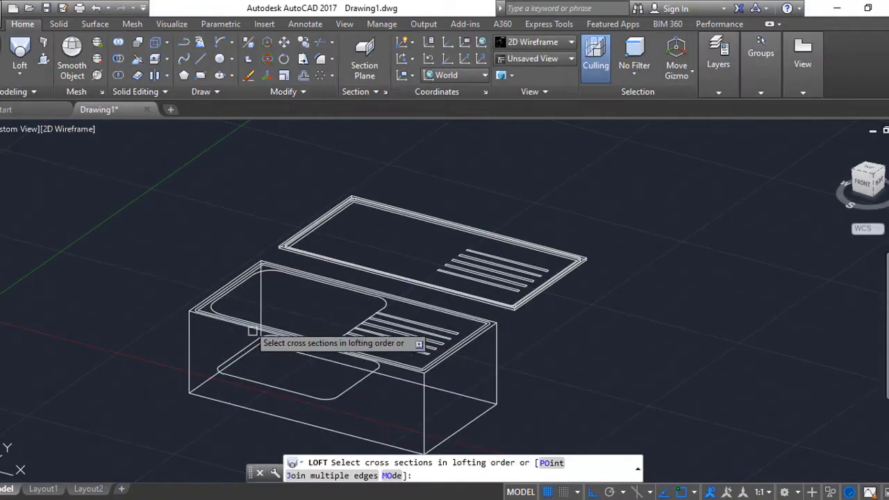
left_click(261, 337)
left_click(382, 303)
key("Return")
scroll(482, 271, "up", 2)
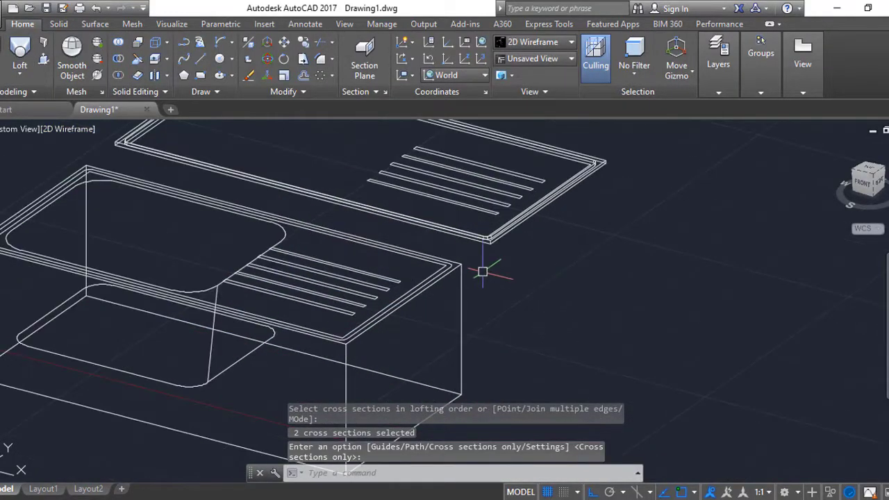
scroll(485, 303, "up", 2)
key("Return")
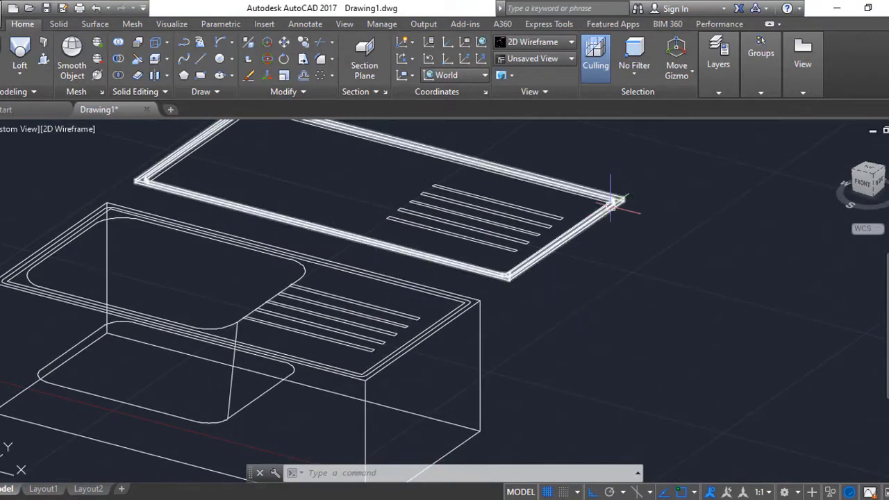
scroll(627, 199, "up", 3)
Extrude the top slab outline into a solid
type("ext")
key("Return")
left_click(589, 192)
key("Return")
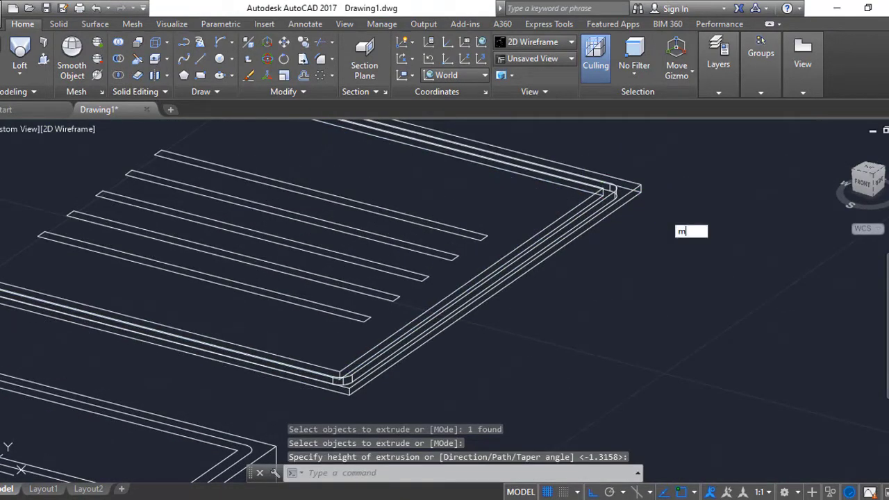
key("Return")
left_click(597, 192)
Move the slab by its corner onto the sink box
key("Return")
left_click(638, 182)
scroll(452, 317, "down", 3)
scroll(484, 316, "up", 3)
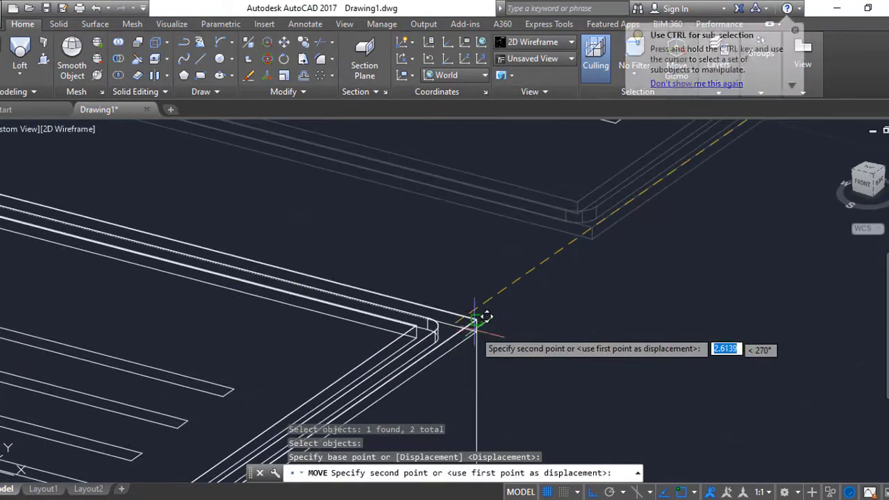
left_click(485, 316)
scroll(565, 361, "down", 3)
scroll(573, 321, "down", 2)
Subtract one solid from the sink block, then orbit the model into 3D
left_click(118, 58)
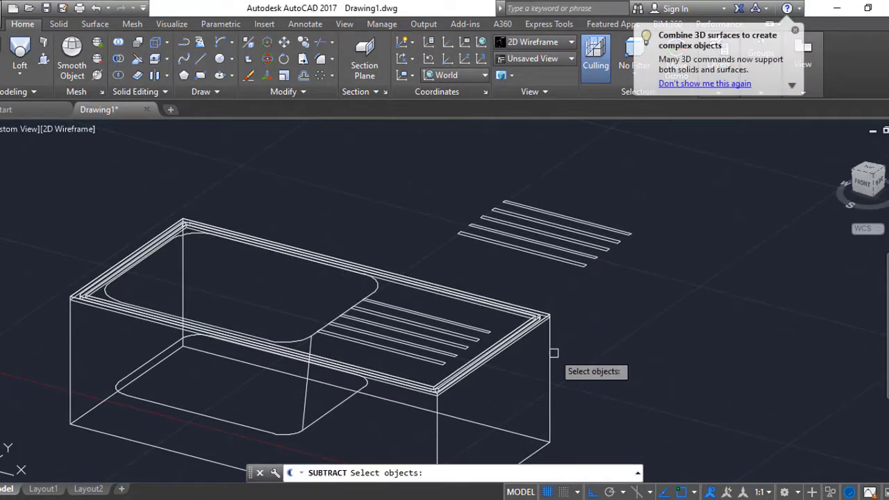
left_click(552, 364)
scroll(548, 324, "up", 3)
key("Return")
left_click(534, 295)
key("Escape")
key("Return")
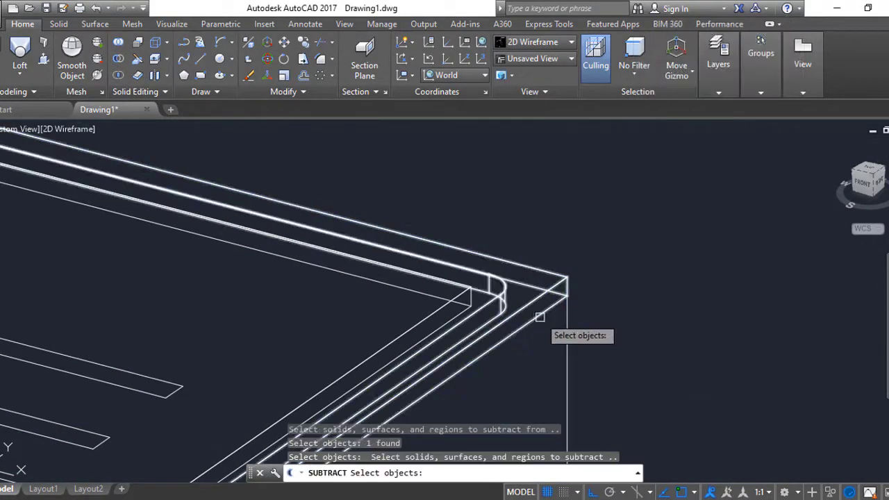
left_click(548, 307)
left_click(496, 311)
scroll(539, 317, "down", 3)
scroll(599, 336, "down", 2)
mouse_move(281, 295)
middle_mouse_down("shift")
mouse_move(272, 285)
mouse_move(222, 285)
mouse_move(234, 270)
mouse_move(284, 289)
middle_mouse_up("shift")
Switch the viewport visual style to Realistic
left_click(62, 129)
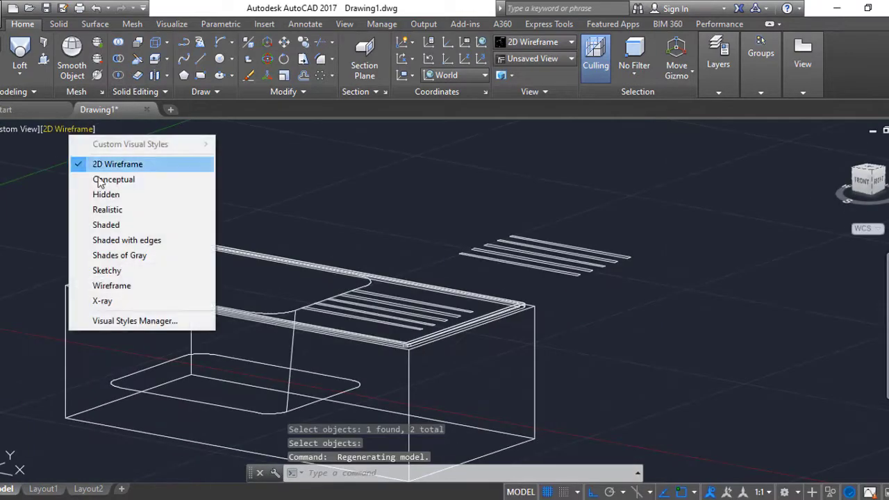
left_click(95, 208)
scroll(277, 272, "up", 3)
scroll(488, 344, "up", 1)
scroll(455, 324, "down", 1)
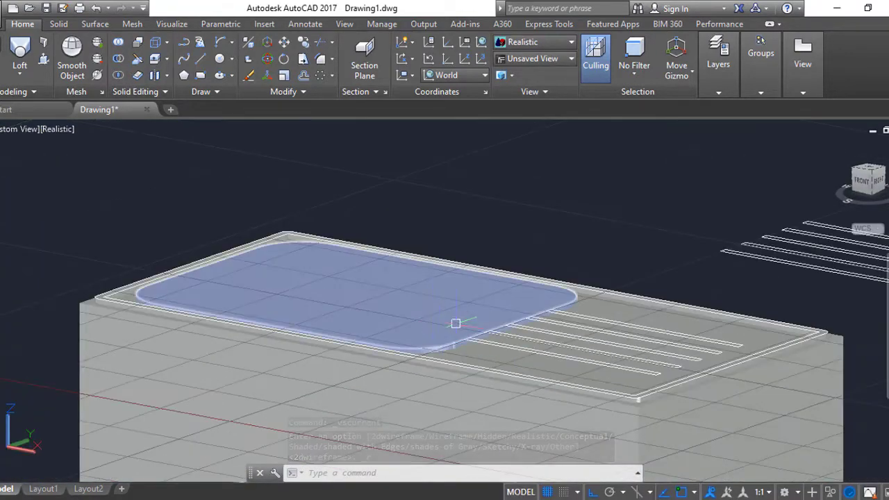
type("m")
Start moving the basin solid, then try measuring a distance with DI, cancelling both
key("Return")
left_click(440, 343)
key("Return")
left_click(581, 150)
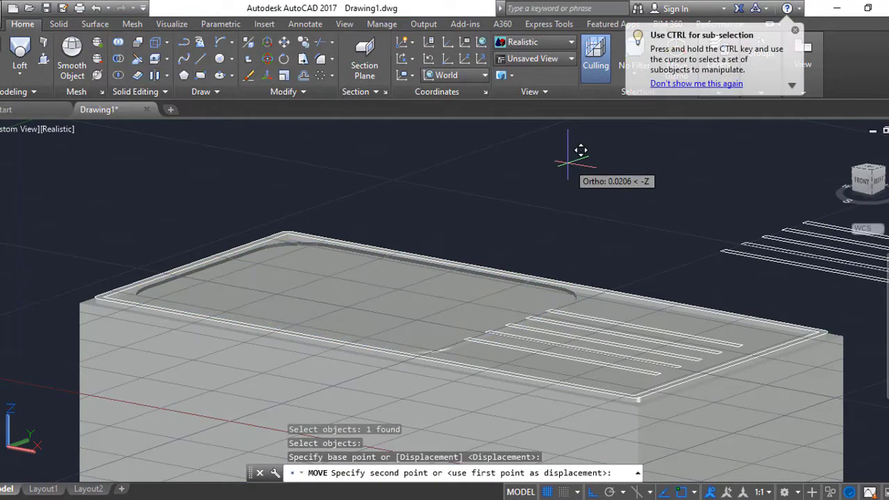
key("Escape")
scroll(763, 389, "up", 5)
type("di")
key("Return")
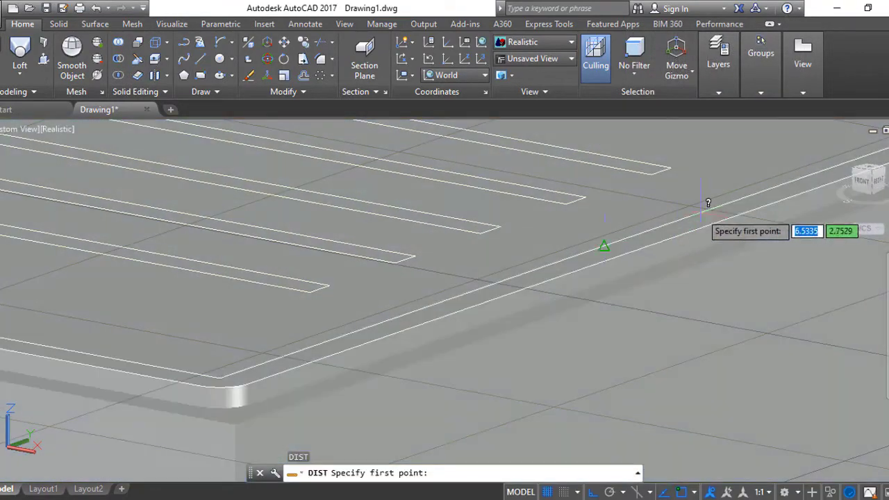
key("Escape")
scroll(604, 250, "down", 5)
Move the basin solid down 0.03
type("m")
key("Return")
left_click(278, 209)
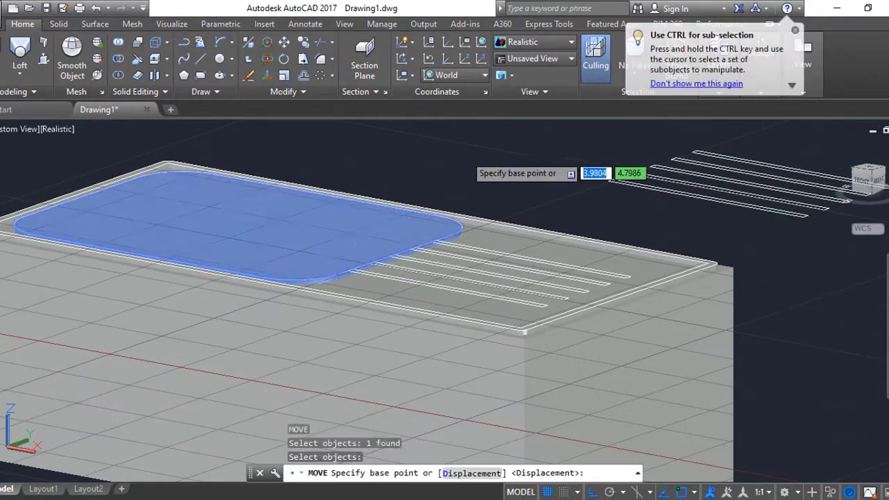
left_click(478, 163)
type(".03")
key("Return")
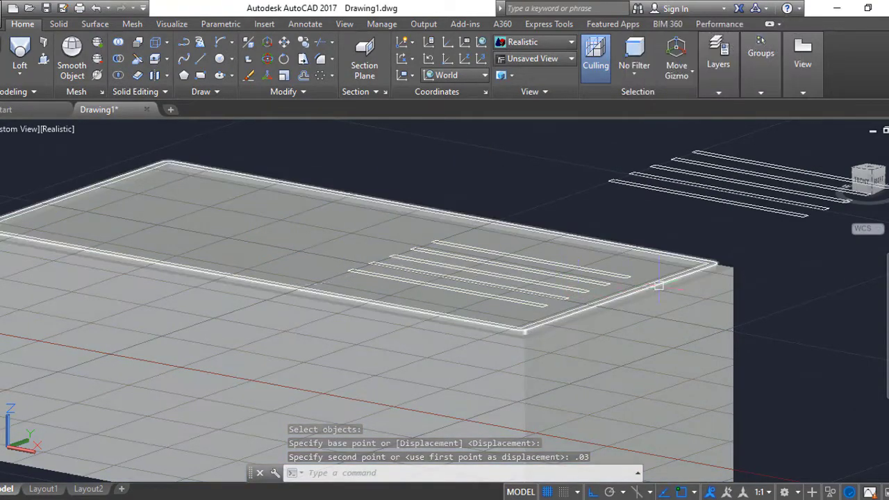
scroll(610, 290, "up", 2)
scroll(609, 289, "down", 2)
type("m")
Move the five groove outlines down 0.03
key("Return")
left_click(465, 205)
left_click(628, 319)
key("Return")
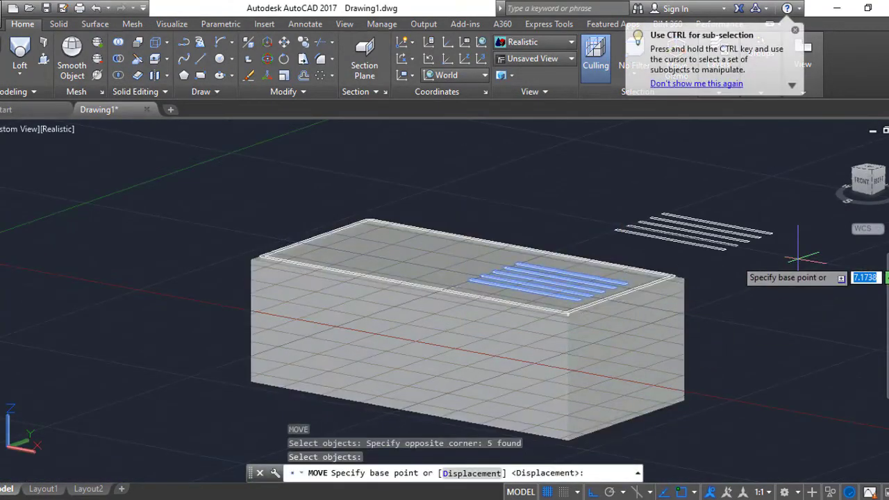
type(".03")
key("Return")
type("ext")
Extrude the five groove outlines 0.03 deep
key("Return")
left_click_drag(421, 178, 673, 364)
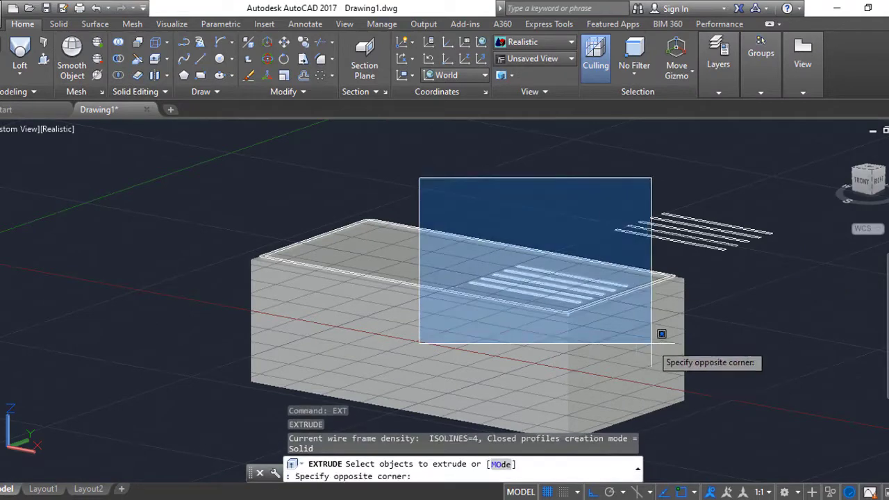
key("Return")
type("3")
key("Return")
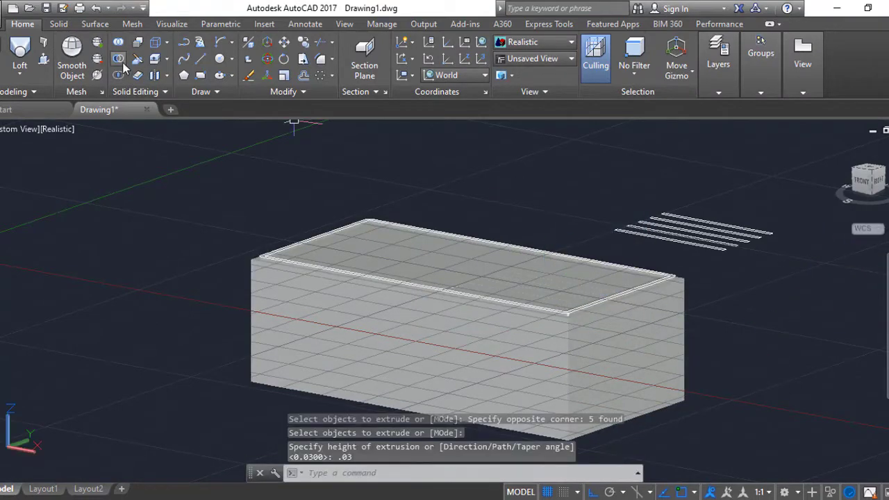
left_click(119, 59)
left_click(641, 363)
Subtract the basin and the five grooves from the sink box
key("Return")
left_click(264, 165)
left_click(641, 377)
middle_click_drag(641, 377, 563, 294, "shift")
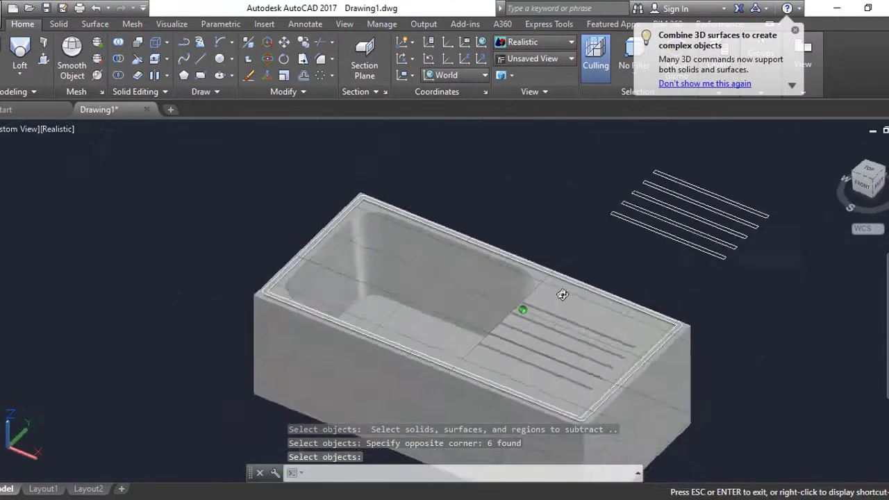
key("Return")
scroll(643, 309, "up", 5)
key("Escape")
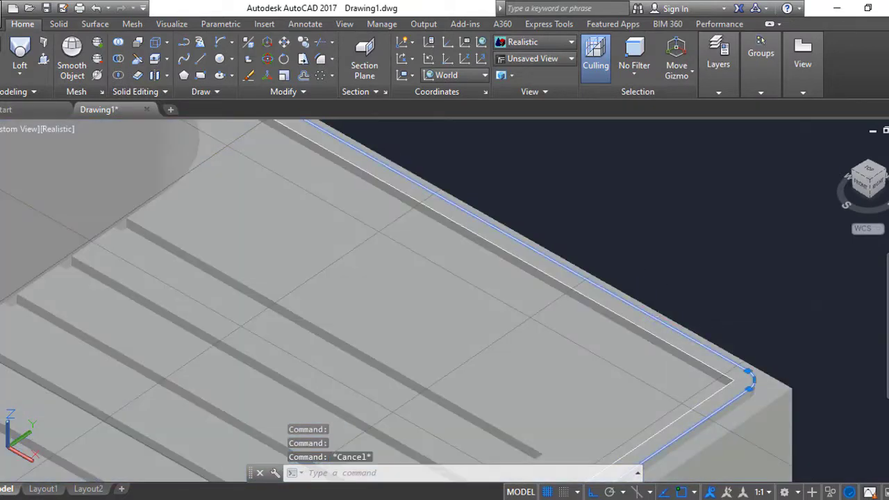
Erase the leftover outline with the E command
left_click(661, 316)
type("E")
key("Return")
scroll(670, 341, "down", 2)
scroll(714, 381, "down", 2)
scroll(719, 280, "down", 4)
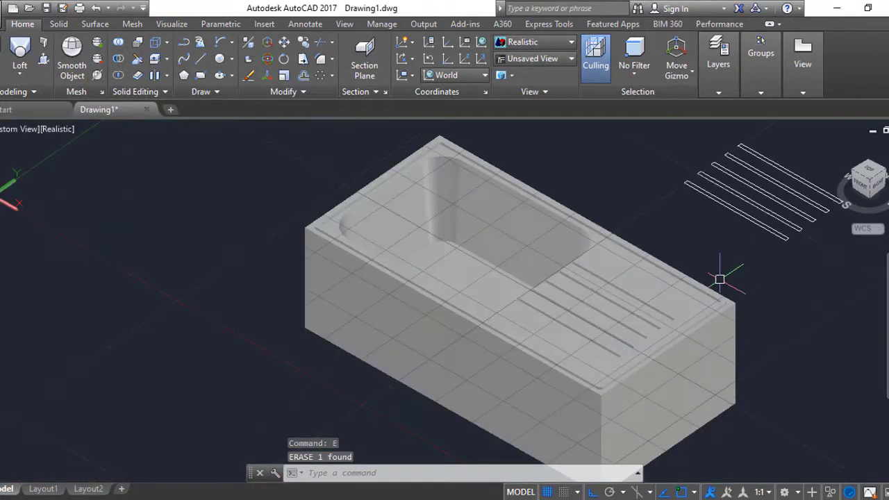
scroll(719, 280, "up", 3)
scroll(674, 301, "up", 3)
left_click(59, 129)
Preview the sink in Shaded and Conceptual styles, then return to 2D Wireframe
left_click(125, 225)
left_click(56, 129)
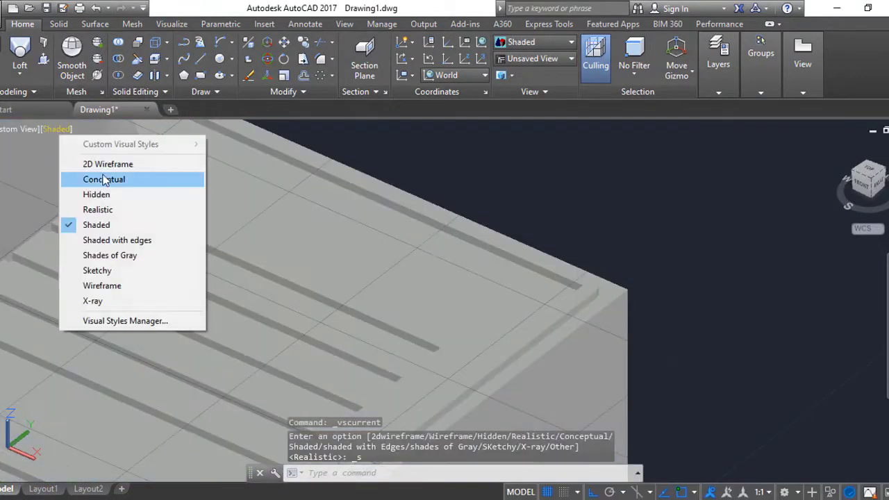
left_click(105, 180)
left_click(58, 24)
Start FILLETEDGE with a 0.2 radius and pick the first basin bottom edges
left_click(471, 56)
scroll(444, 222, "up", 5)
type("r")
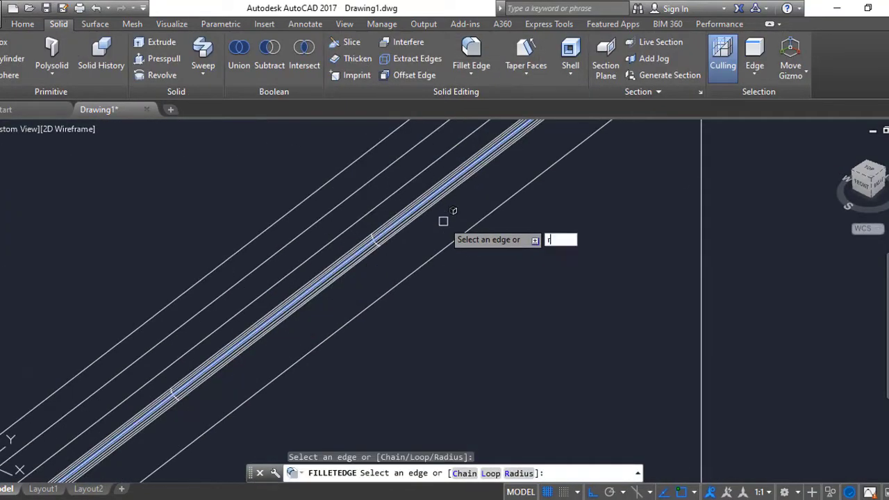
type("3")
key("Return")
scroll(440, 229, "down", 3)
scroll(321, 371, "down", 2)
scroll(480, 369, "up", 3)
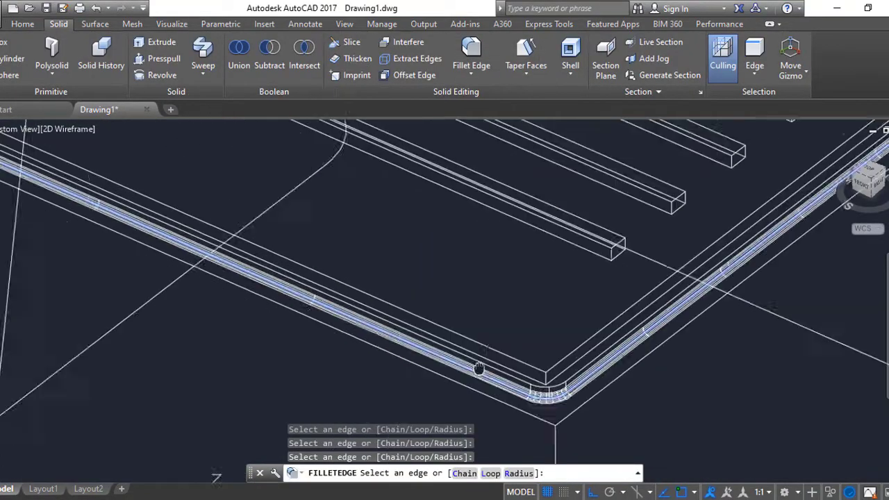
middle_click_drag(480, 369, 438, 381)
scroll(194, 191, "up", 3)
scroll(199, 241, "up", 2)
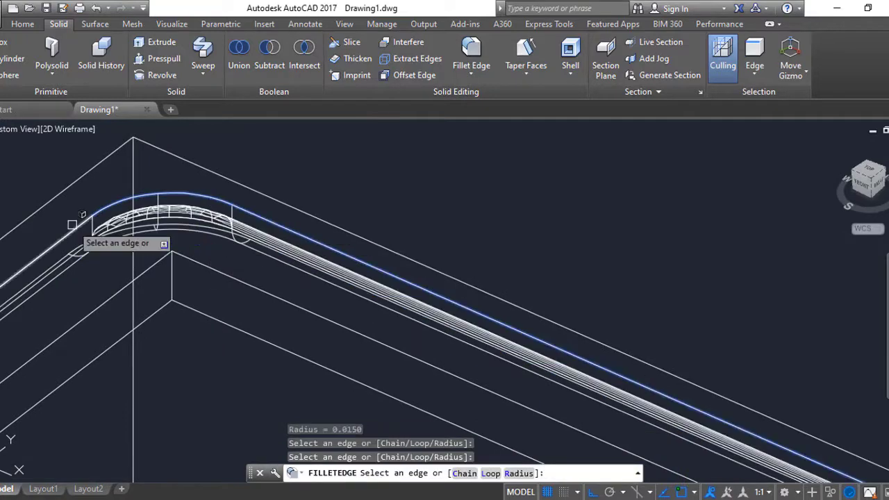
scroll(72, 224, "down", 3)
scroll(417, 291, "up", 3)
left_click(506, 371)
Fillet the remaining basin edges and groove ends, then display the sink in Realistic style
mouse_move(290, 371)
middle_mouse_down()
mouse_move(782, 432)
mouse_move(142, 426)
middle_mouse_up()
scroll(297, 417, "down", 2)
scroll(308, 239, "up", 2)
scroll(180, 264, "up", 2)
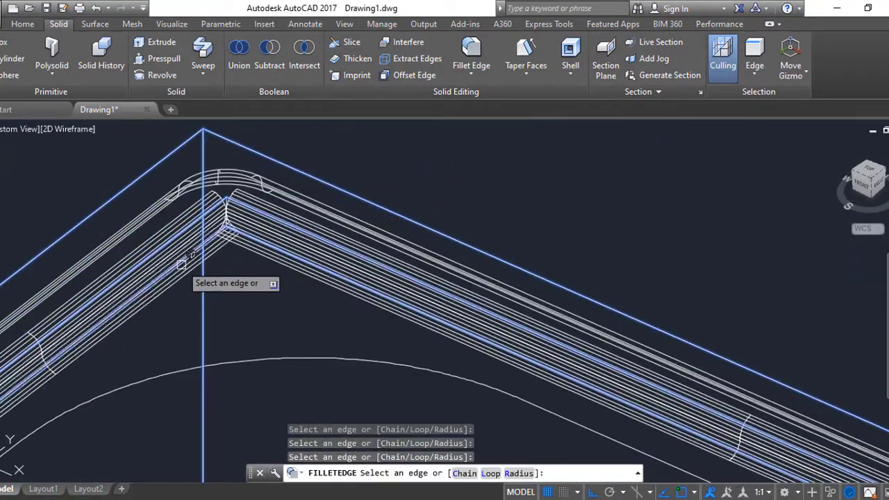
scroll(414, 303, "down", 2)
scroll(377, 354, "down", 2)
scroll(407, 246, "up", 2)
scroll(460, 300, "up", 2)
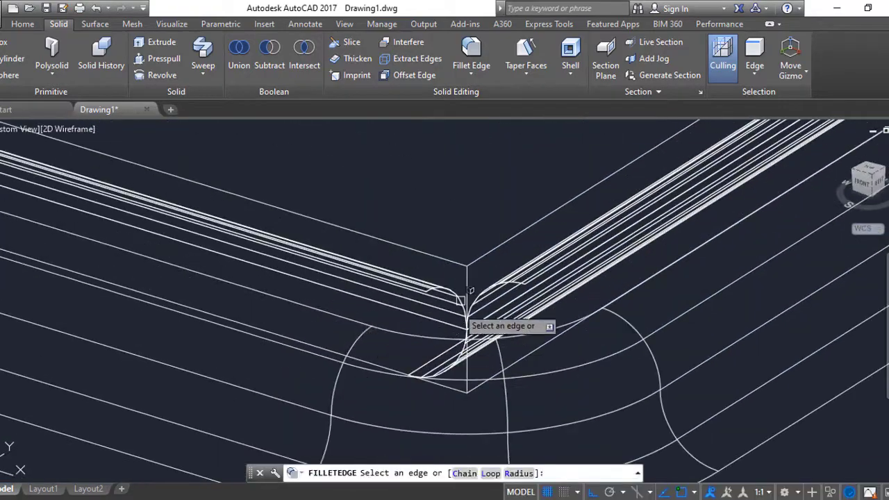
mouse_move(461, 300)
middle_mouse_down("shift")
mouse_move(520, 308)
mouse_move(578, 296)
middle_mouse_up("shift")
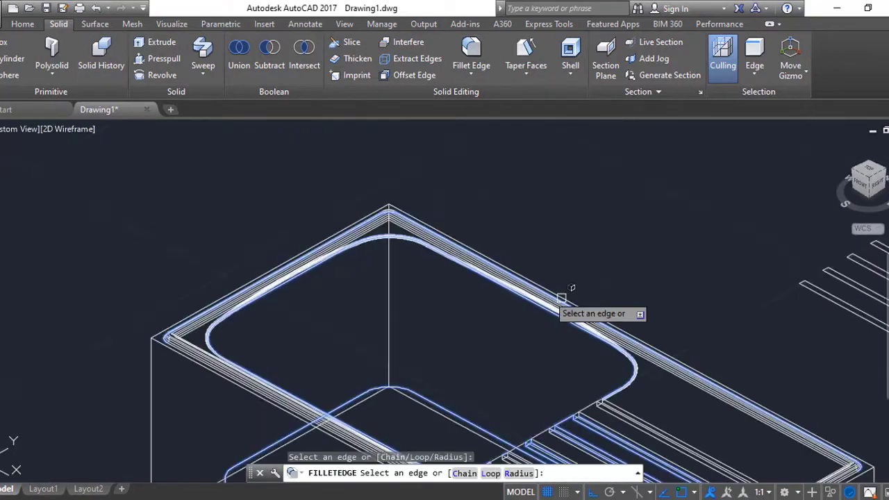
left_click(561, 298)
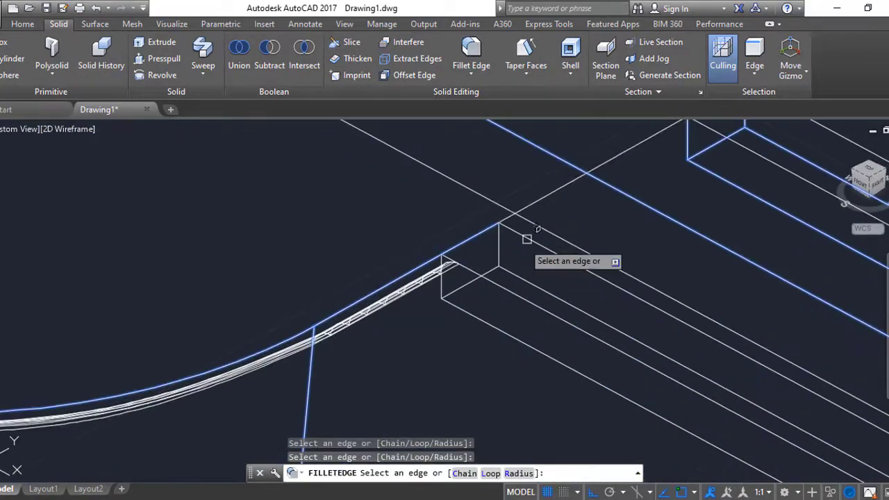
left_click(476, 317)
key("Return")
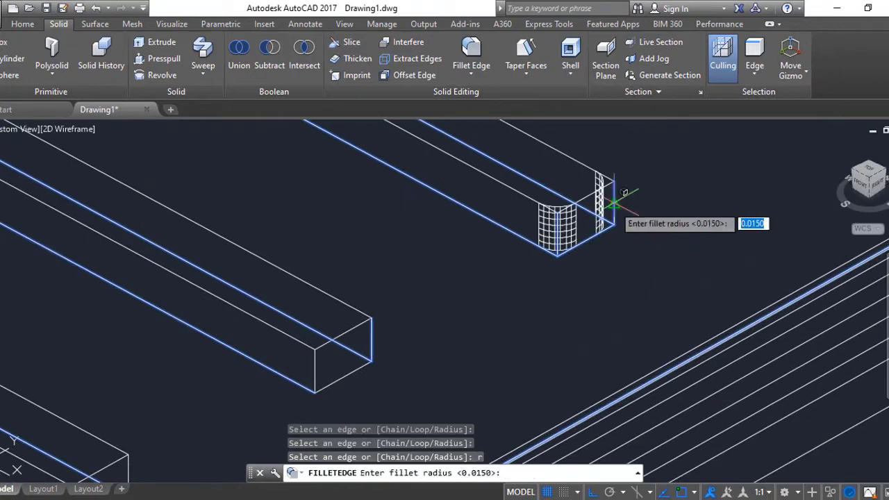
left_click(614, 203)
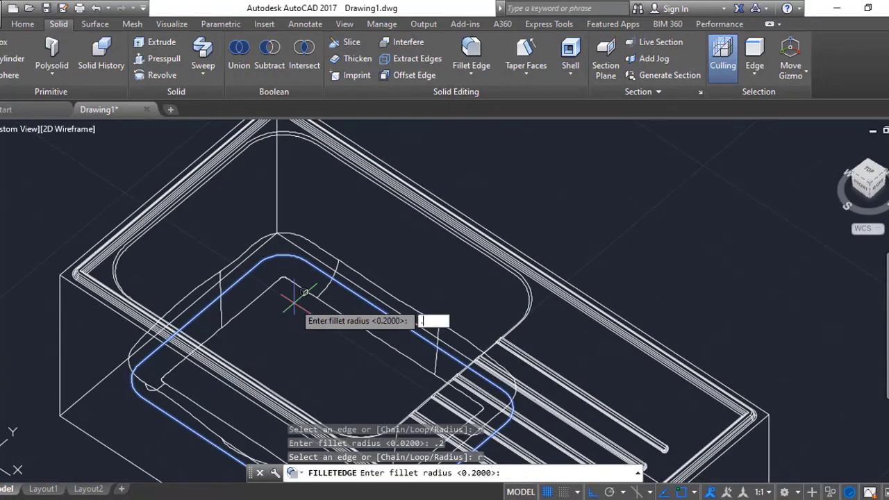
left_click(70, 128)
left_click(167, 212)
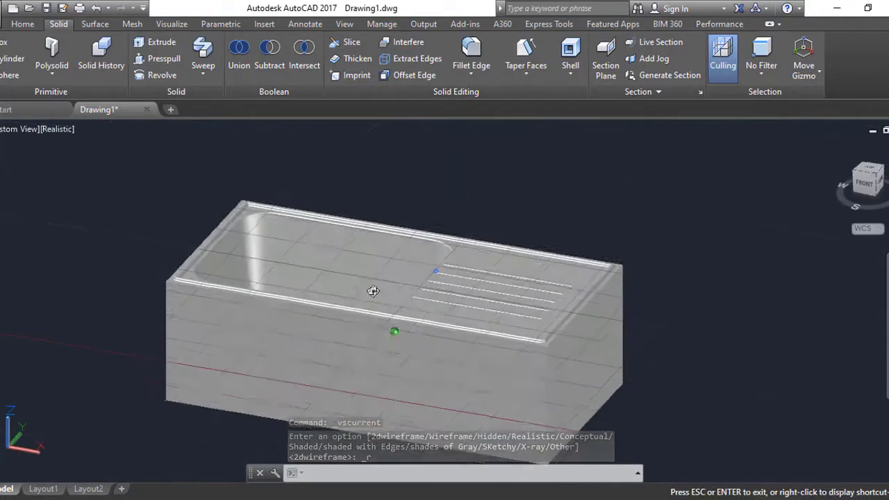
Copy the sink solid from its top corner with a 0.025 offset
type("co")
key("Return")
left_click(478, 277)
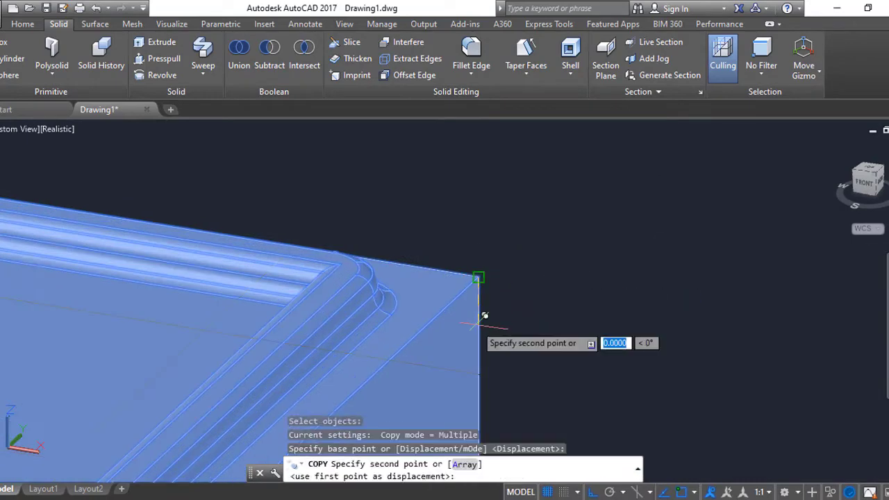
middle_click_drag(492, 357, 353, 229)
scroll(352, 228, "down", 2)
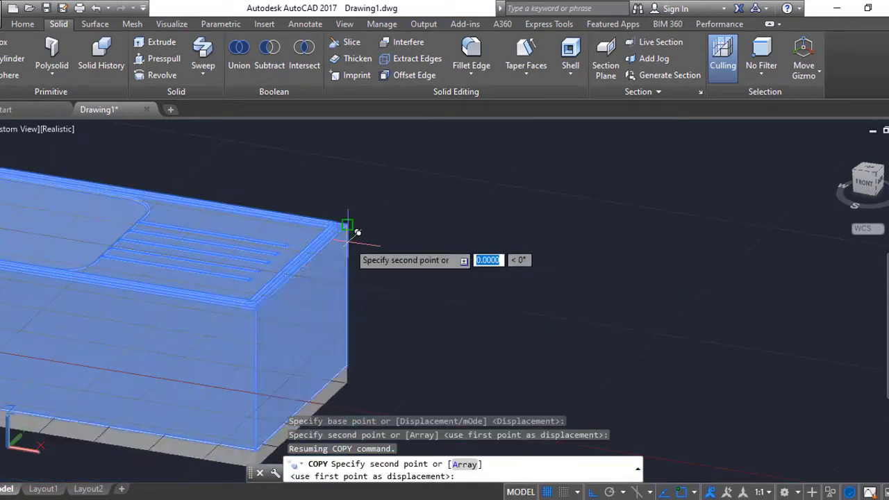
scroll(353, 208, "up", 2)
scroll(362, 189, "up", 2)
type(".")
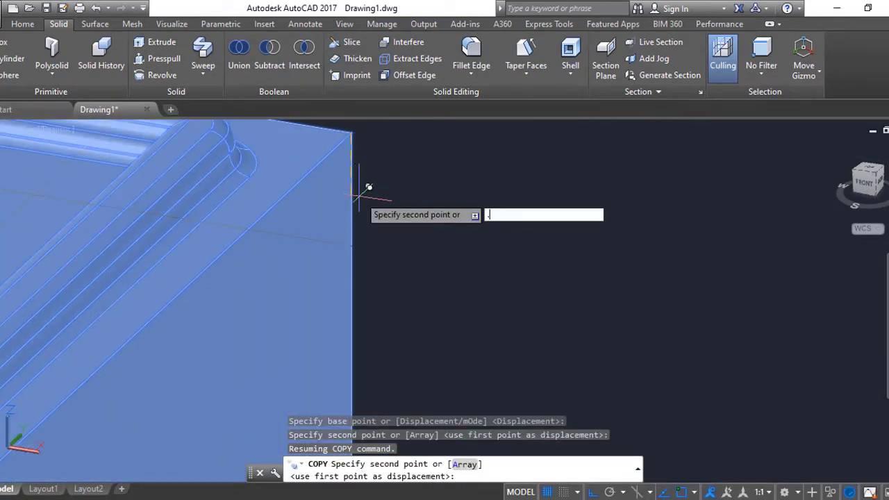
type("025")
key("Return")
key("Escape")
Subtract the offset copy from the original sink block
left_click(269, 65)
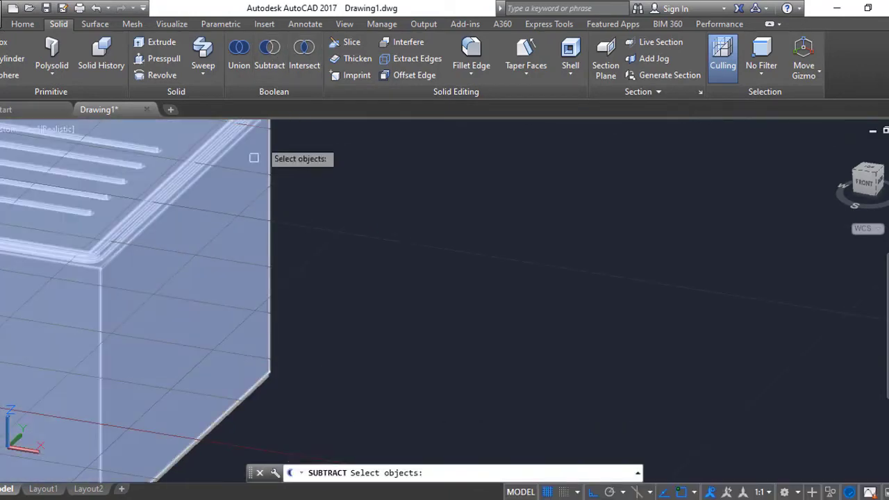
left_click(260, 326)
key("Return")
scroll(261, 359, "down", 5)
left_click(209, 278)
mouse_move(262, 359)
middle_mouse_down("shift")
mouse_move(326, 247)
mouse_move(595, 318)
mouse_move(444, 308)
mouse_move(500, 313)
middle_mouse_up("shift")
Draw the drain circle on the basin floor
left_click(23, 23)
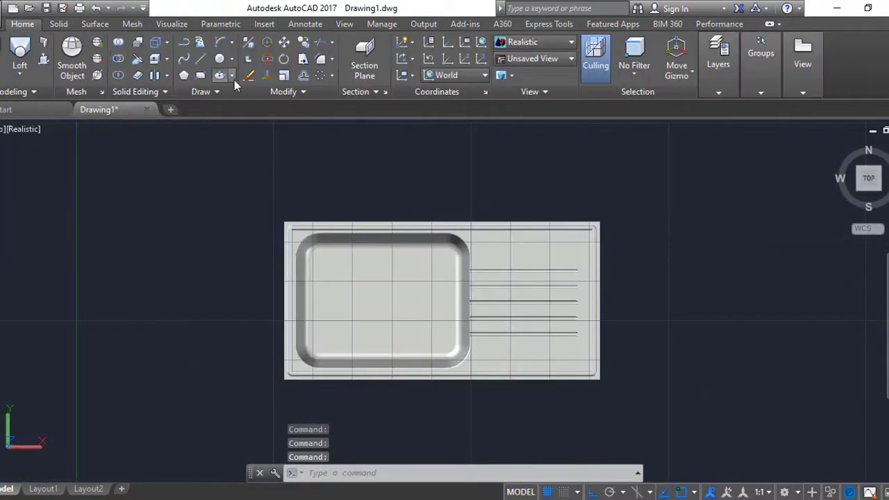
left_click(219, 59)
scroll(438, 311, "up", 2)
left_click(445, 303)
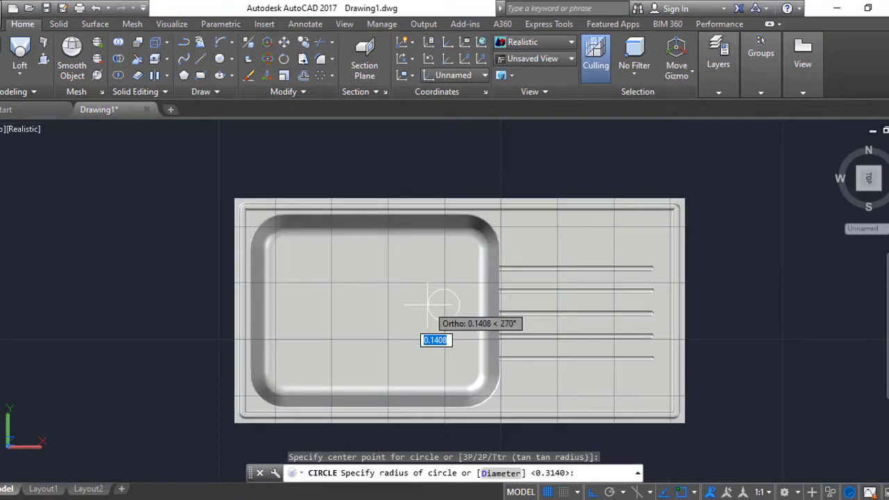
left_click(431, 298)
Extrude the drain circle downward into a pipe
type("ext")
key("Return")
left_click_drag(388, 229, 458, 312)
middle_click_drag(458, 313, 417, 249, "shift")
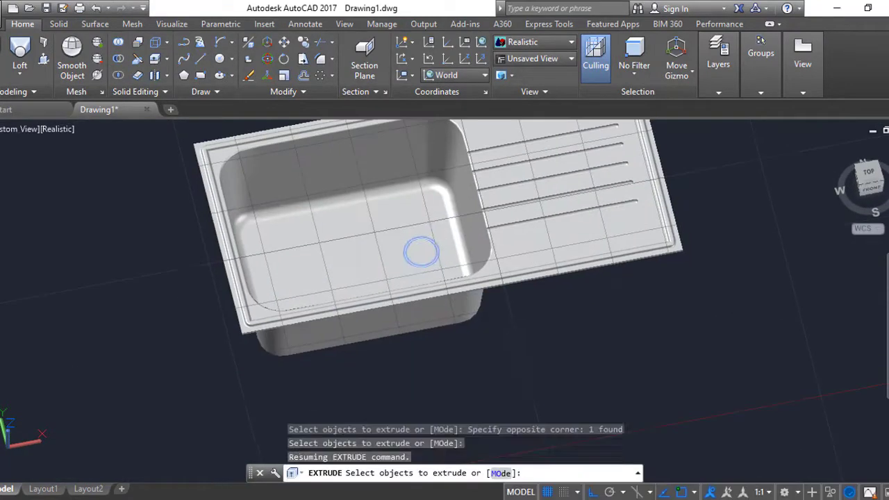
left_click(108, 156)
Try subtracting the pipe from the sink, then undo the cut
left_click(118, 58)
left_click(357, 146)
key("Return")
scroll(354, 260, "up", 5)
middle_click_drag(353, 259, 343, 173, "shift")
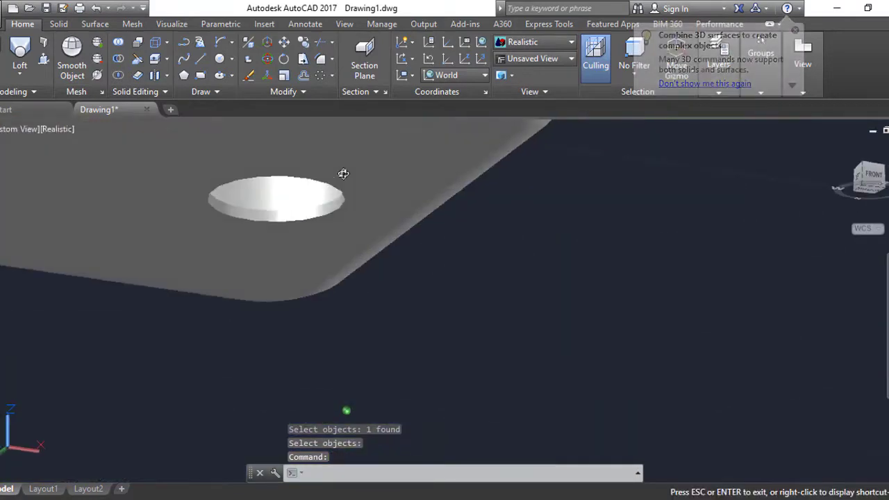
key("ctrl+z")
key("ctrl+z")
scroll(446, 236, "up", 3)
key("Escape")
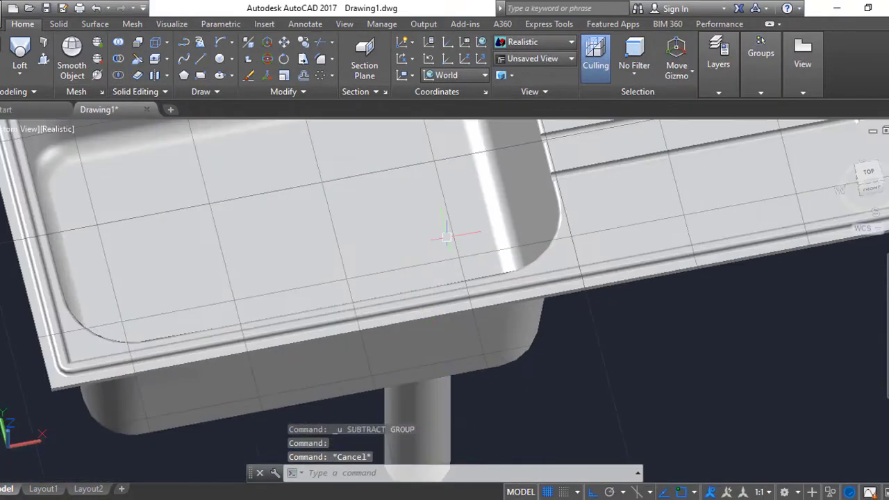
type("CO")
Reselect the drain circle, cancelling an accidental copy and stretch
key("Return")
scroll(416, 221, "up", 2)
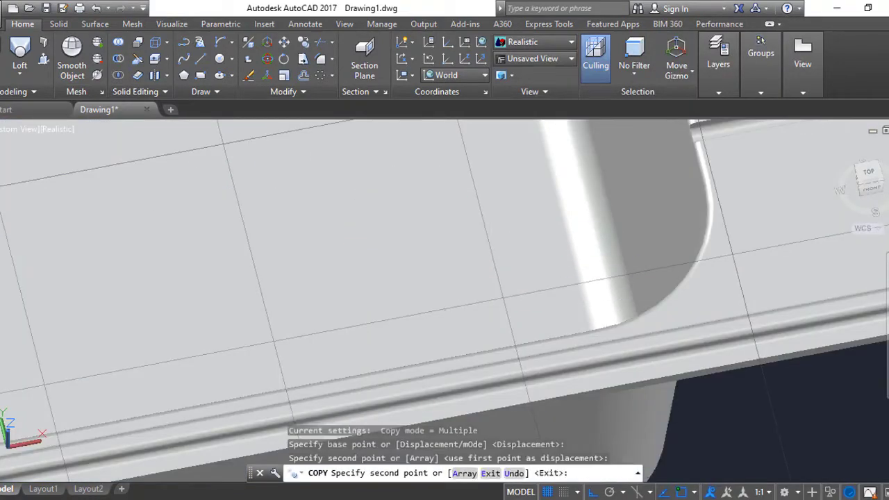
key("Escape")
scroll(423, 263, "down", 3)
left_click(428, 263)
left_click(428, 271)
key("Escape")
key("Escape")
scroll(409, 272, "down", 3)
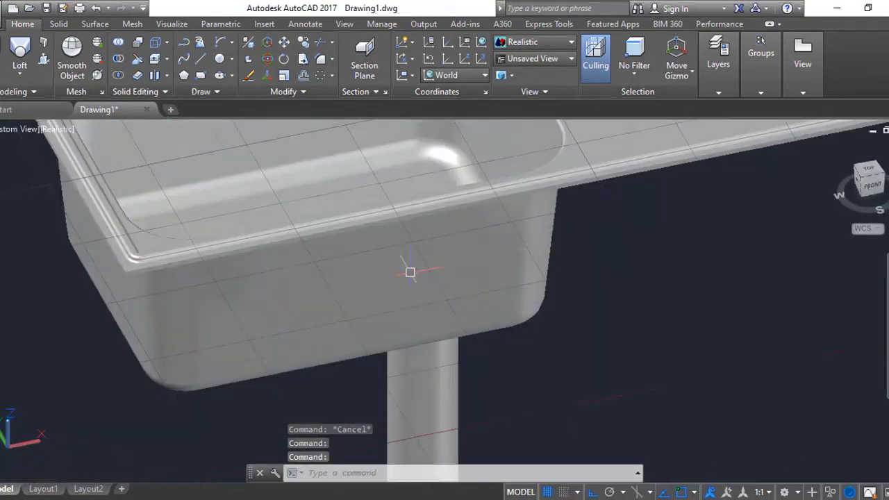
scroll(410, 272, "down", 3)
Retry subtracting and joining the sink and pipe, cancelling both attempts
left_click(97, 58)
left_click(387, 242)
key("Return")
scroll(373, 302, "up", 4)
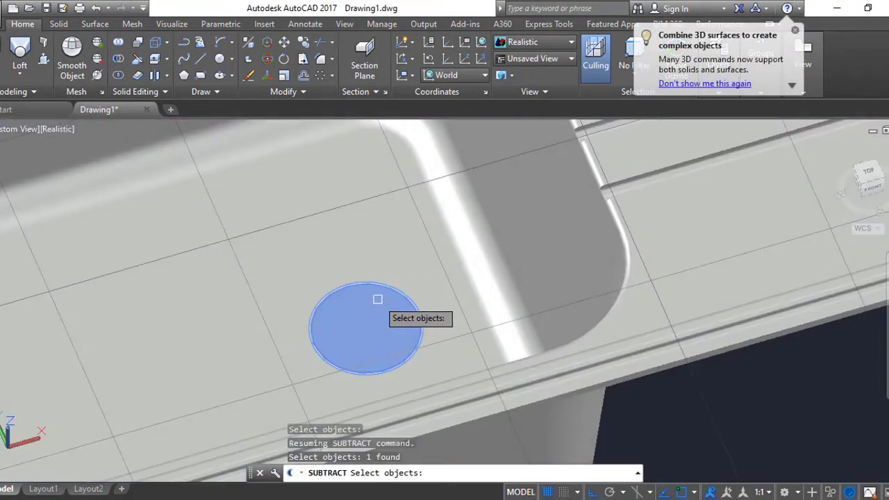
key("Escape")
scroll(416, 277, "down", 3)
left_click(98, 41)
left_click(396, 198)
scroll(396, 198, "up", 3)
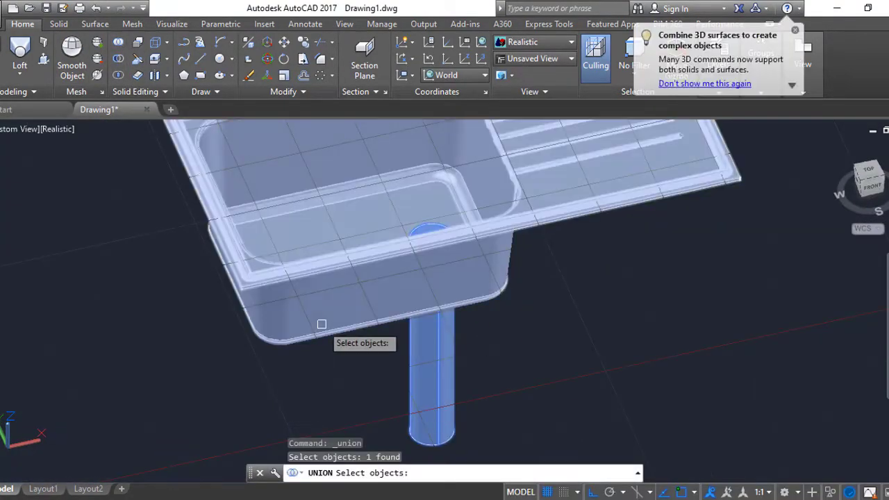
left_click(425, 376)
key("Escape")
Subtract the pipe from the sink and switch to the Front view
left_click(97, 57)
left_click(359, 313)
key("Return")
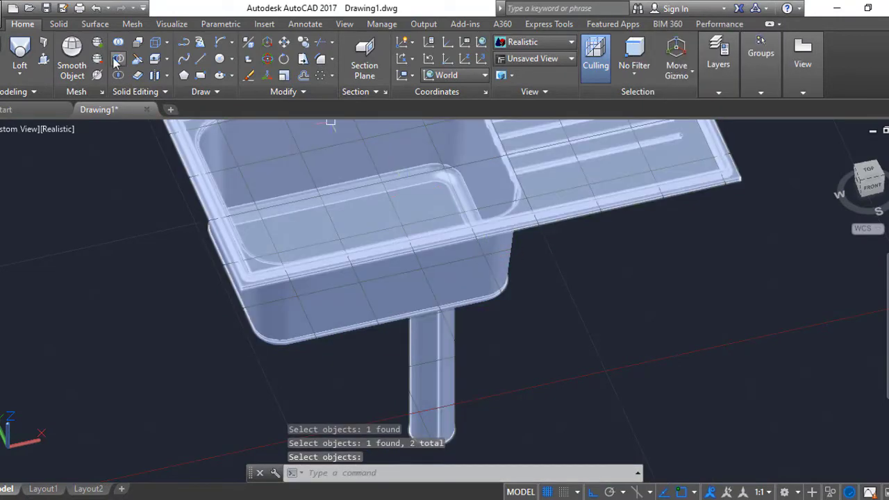
scroll(463, 202, "up", 4)
scroll(463, 202, "down", 2)
left_click(446, 218)
left_click(868, 179)
key("Return")
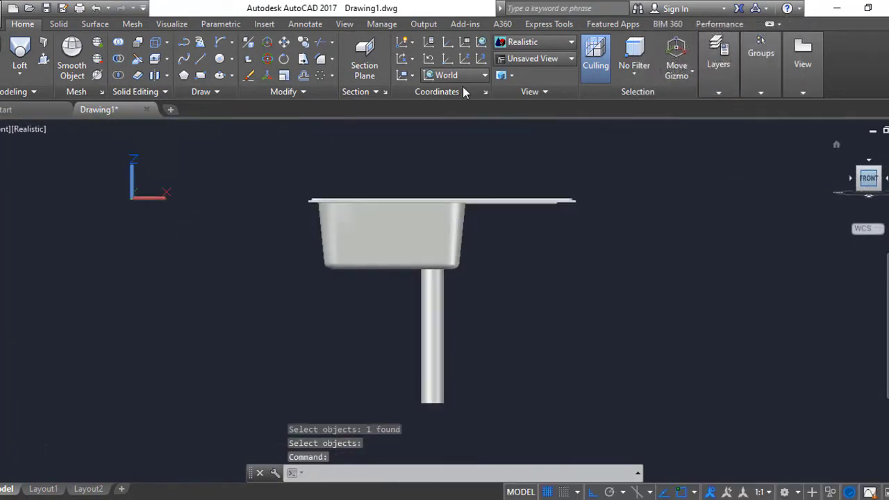
Finish slicing the drain pipe and zoom in close to it
left_click(504, 284)
left_click(477, 327)
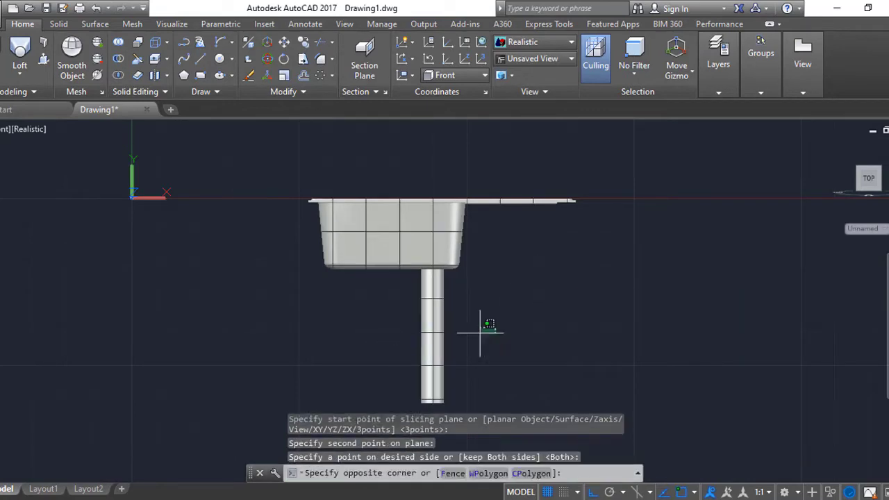
middle_click_drag(476, 327, 444, 277, "shift")
scroll(444, 278, "up", 4)
Fillet the edge where the pipe meets the basin with a 0.05 radius
left_click(58, 24)
left_click(471, 56)
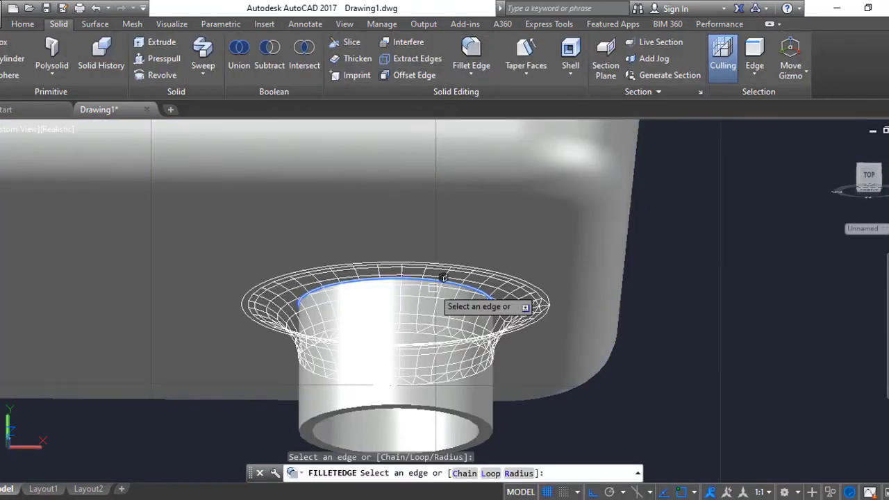
type("r05")
key("Return")
key("Return")
middle_click_drag(278, 308, 421, 359, "shift")
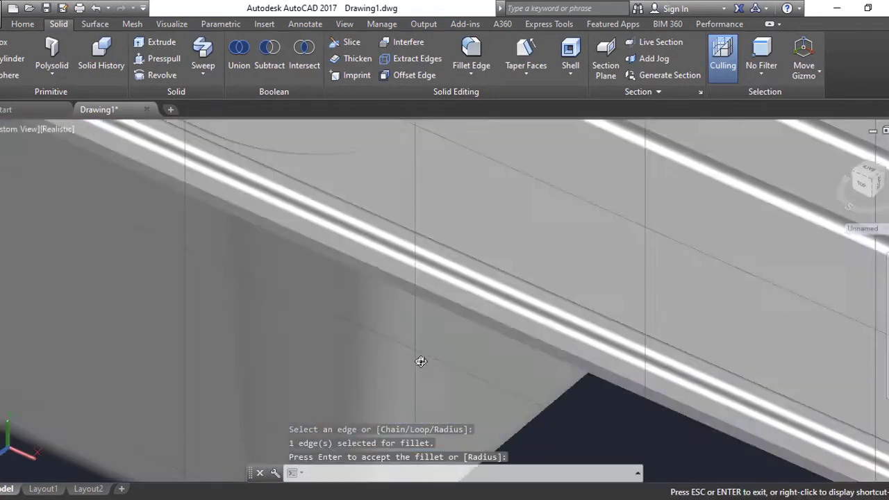
key("Return")
key("Return")
Round the drain hole edge with the 0.05 fillet
left_click(483, 302)
scroll(483, 302, "down", 3)
key("Return")
middle_click_drag(467, 268, 467, 241, "shift")
Apply a 0.05 fillet to the pipe opening's inner edge
key("Return")
scroll(468, 241, "up", 3)
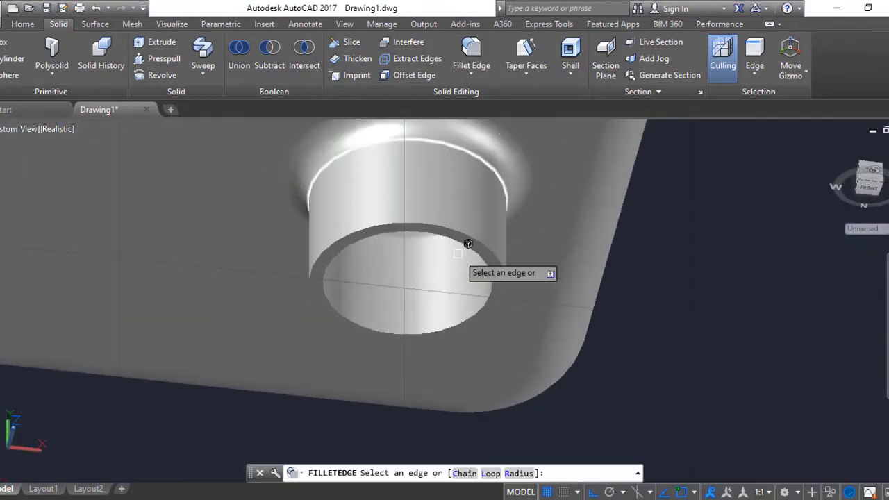
key("Return")
left_click(488, 273)
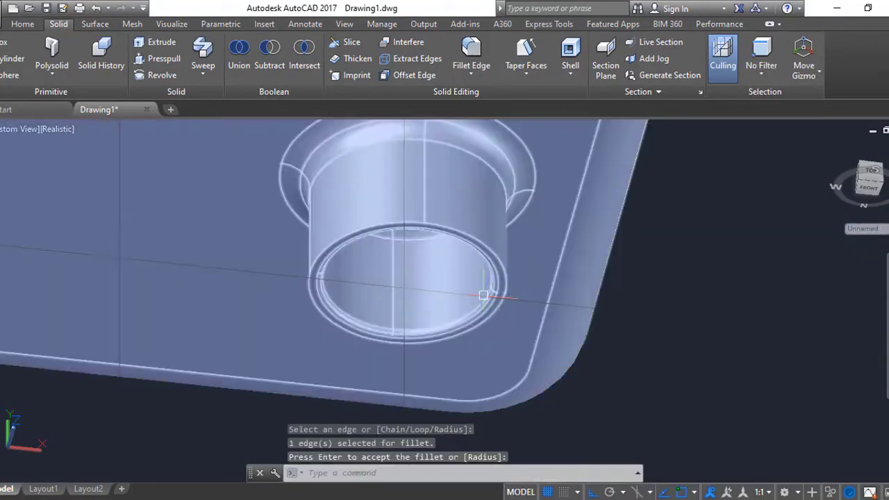
middle_click_drag(488, 273, 356, 306, "shift")
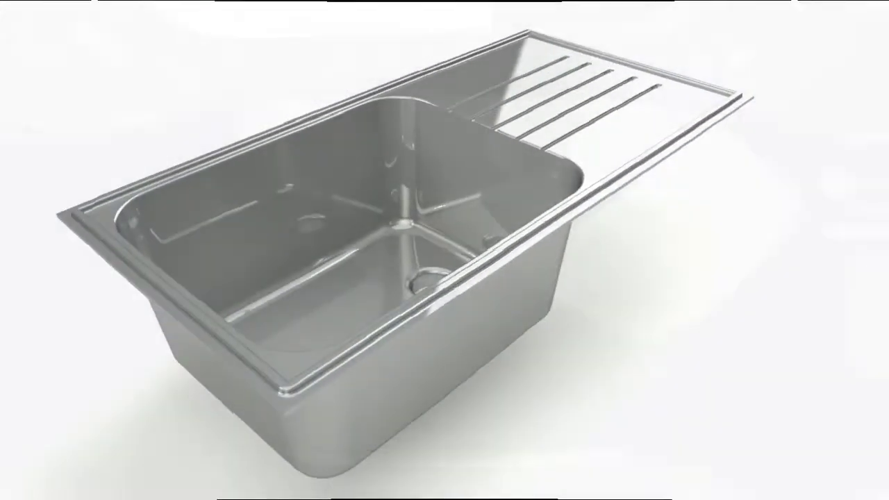